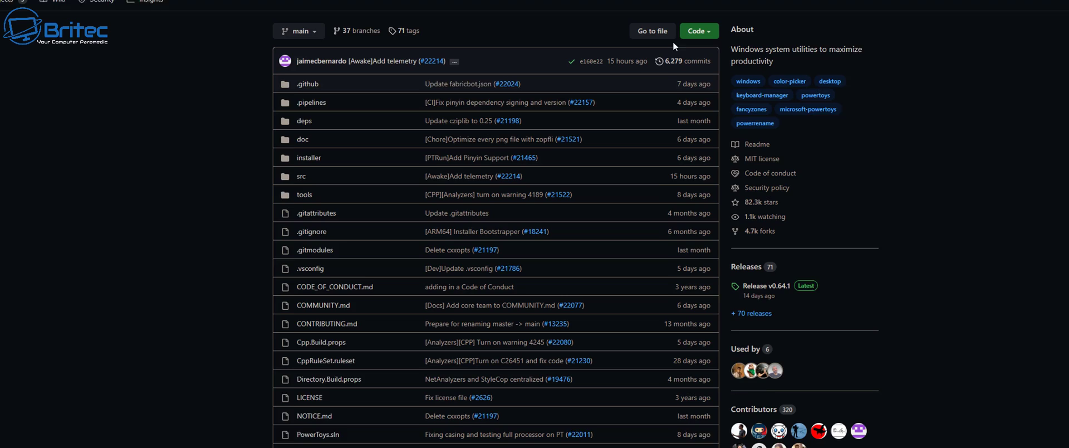
Step: Open the Release v0.64.1 page from the PowerToys GitHub repository and look through its release notes and installer assets
scroll(671, 238, down, 4)
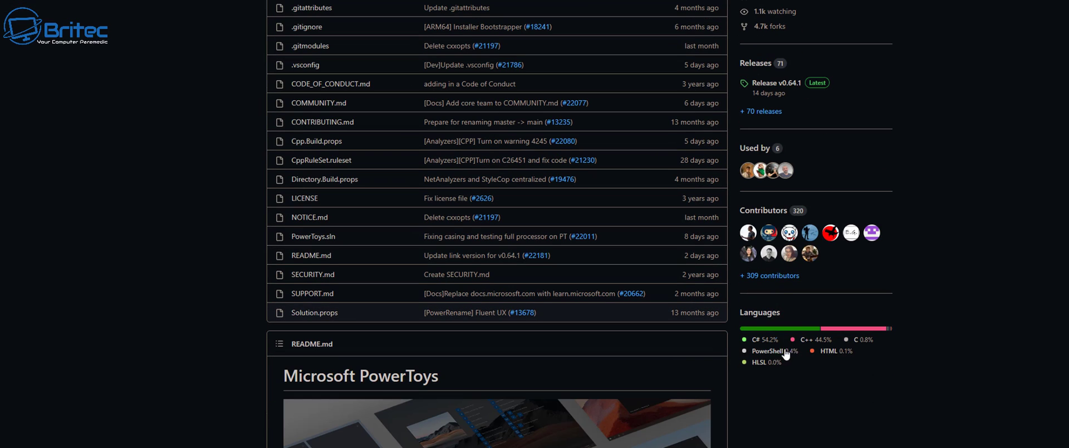
click(822, 86)
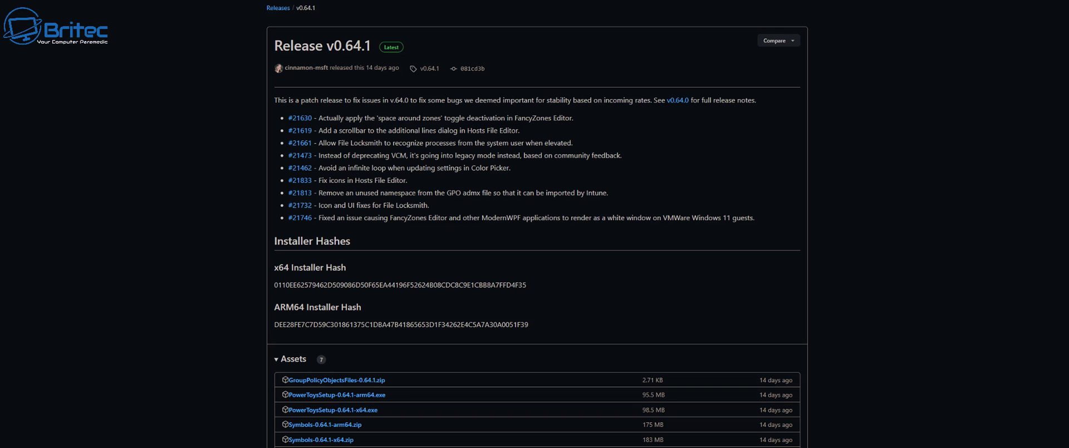
scroll(537, 250, down, 2)
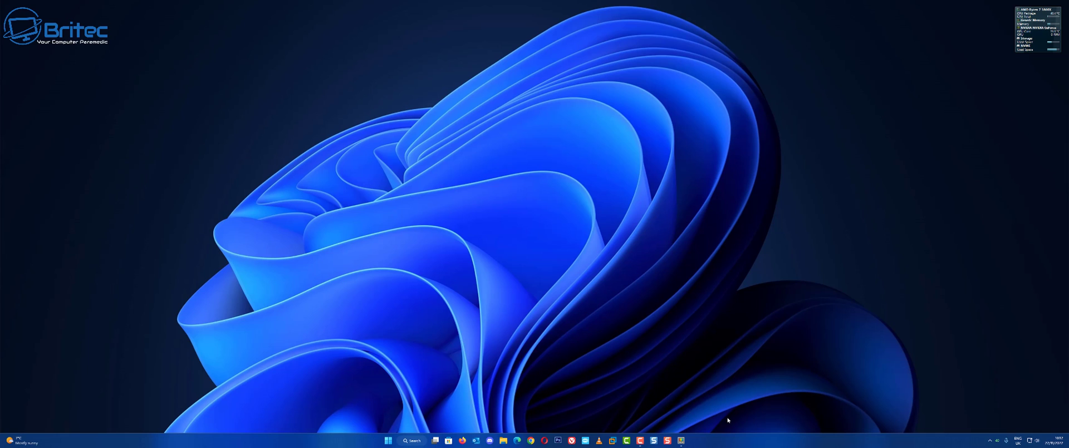
Step: Switch to PowerToys Settings and examine the FancyZones zone behavior options and the color choices for zone appearance
click(680, 440)
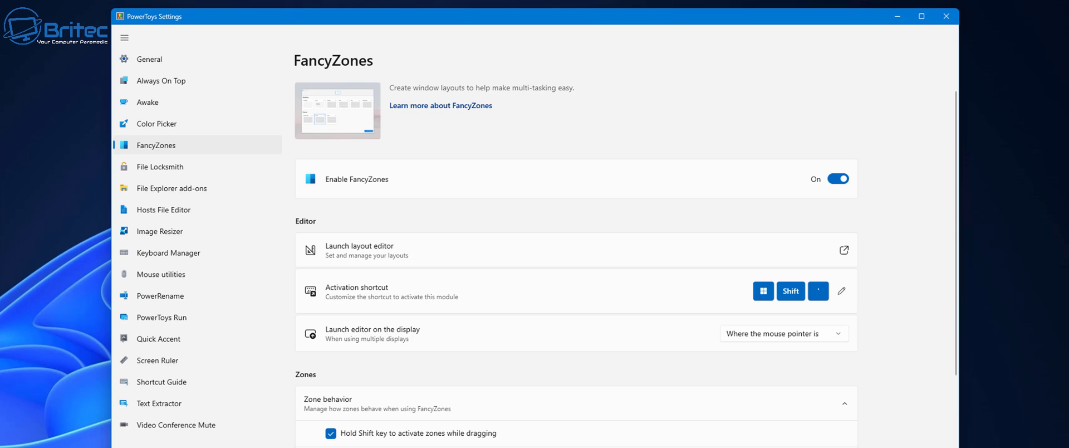
drag(958, 331, 957, 447)
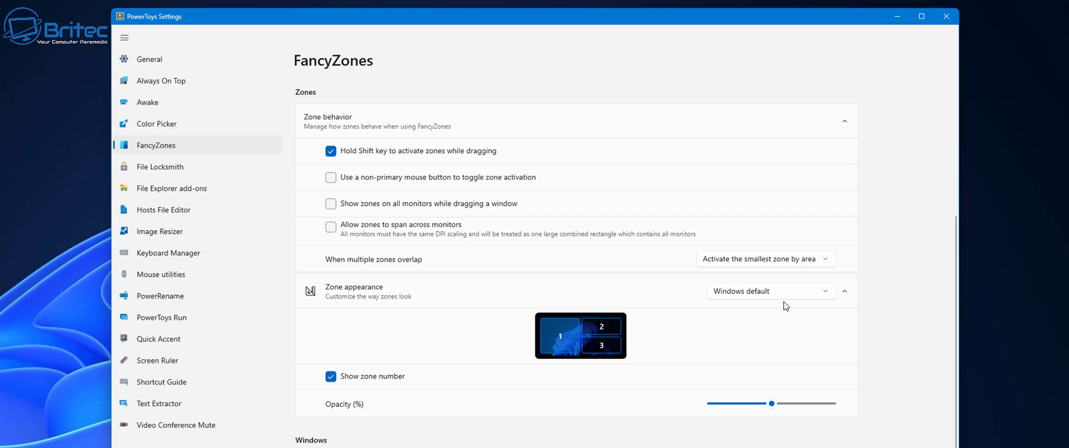
click(764, 295)
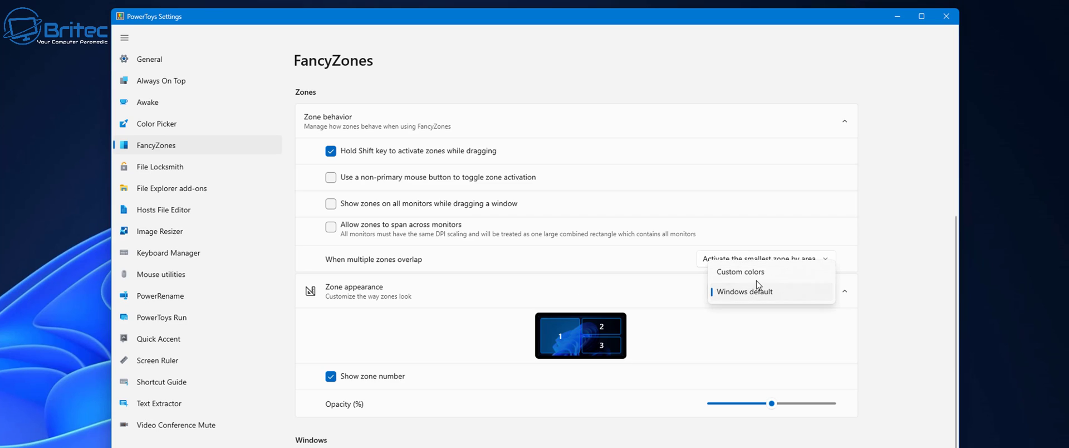
click(758, 331)
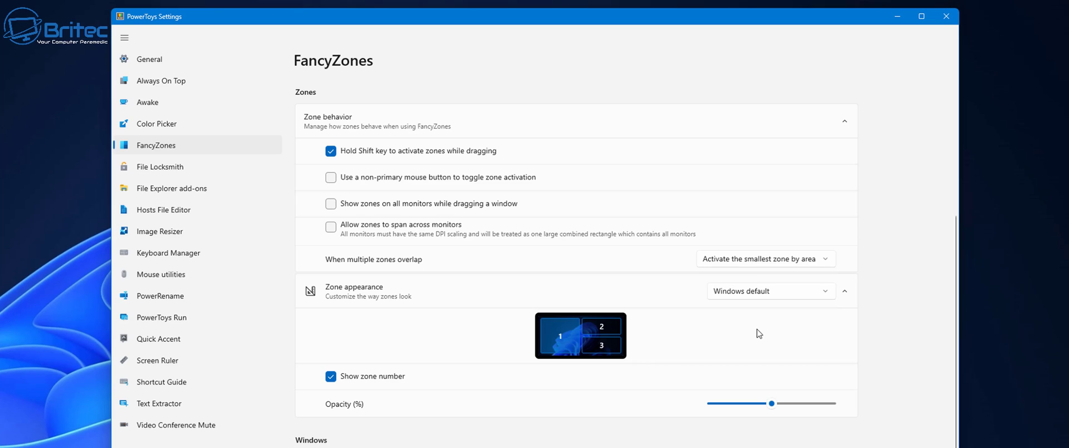
click(777, 294)
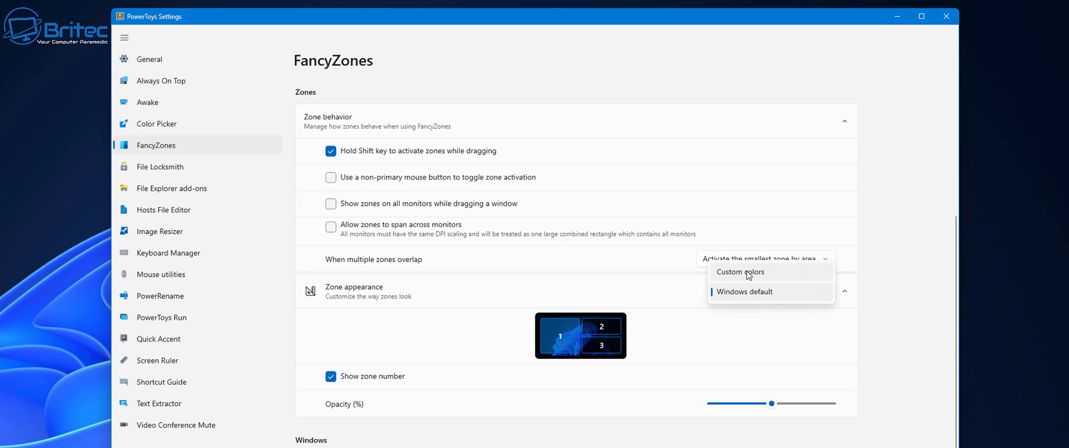
click(773, 334)
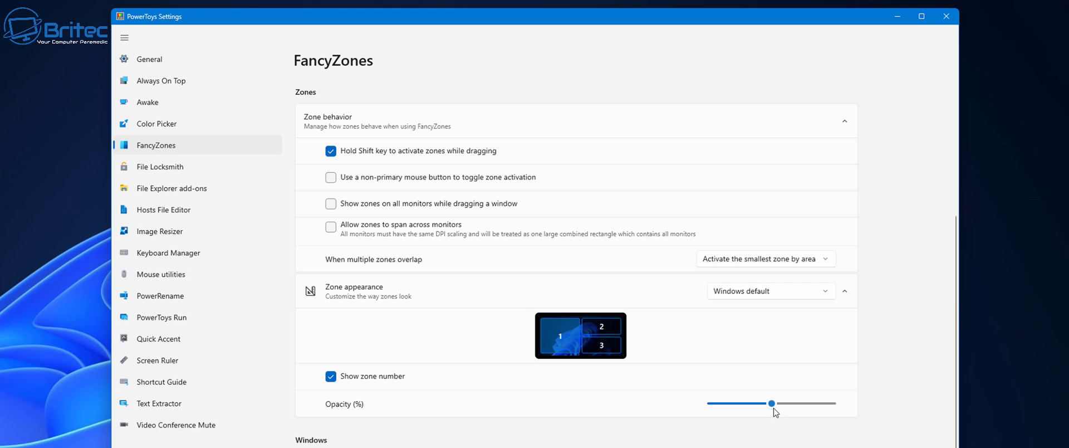
Step: Review the FancyZones opacity, window behavior, window switching and Override Windows Snap settings
mouse_move(776, 409)
scroll(341, 223, down, 7)
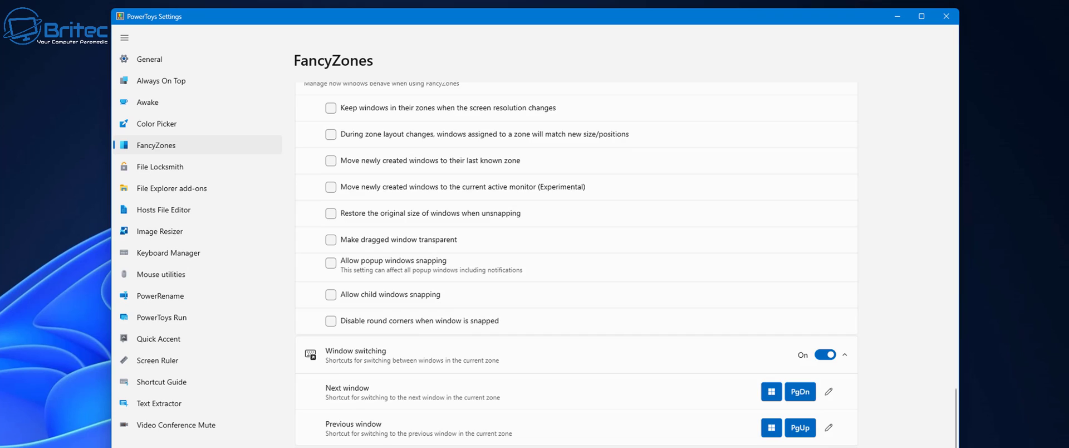
scroll(340, 223, up, 2)
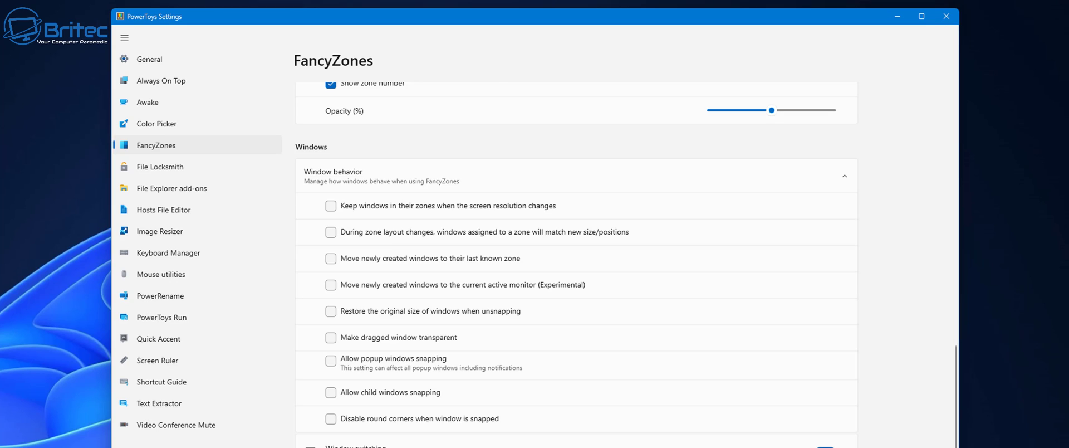
scroll(576, 266, down, 4)
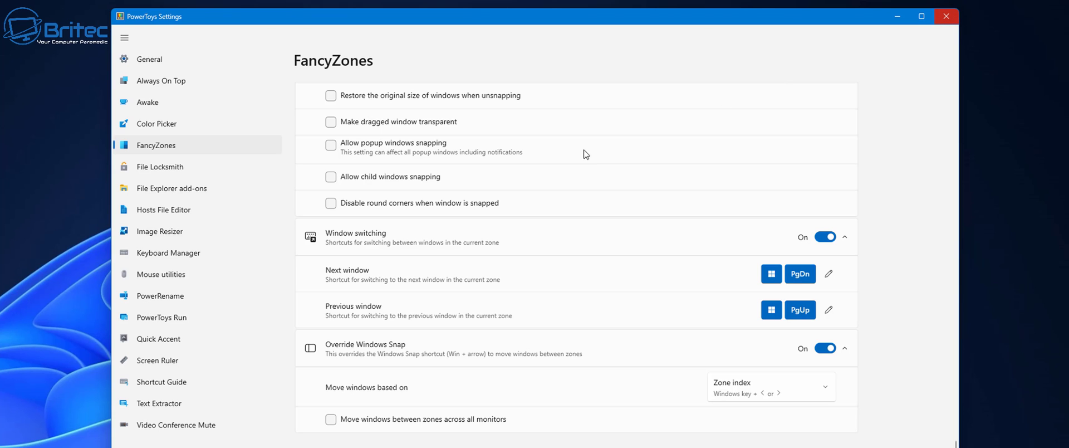
Step: Launch the FancyZones layout editor
scroll(647, 317, up, 1)
scroll(648, 317, up, 12)
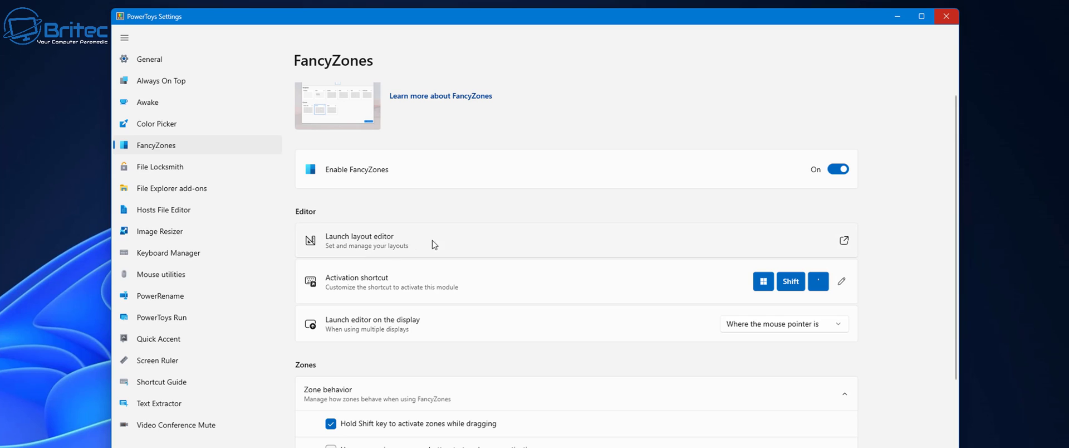
click(472, 245)
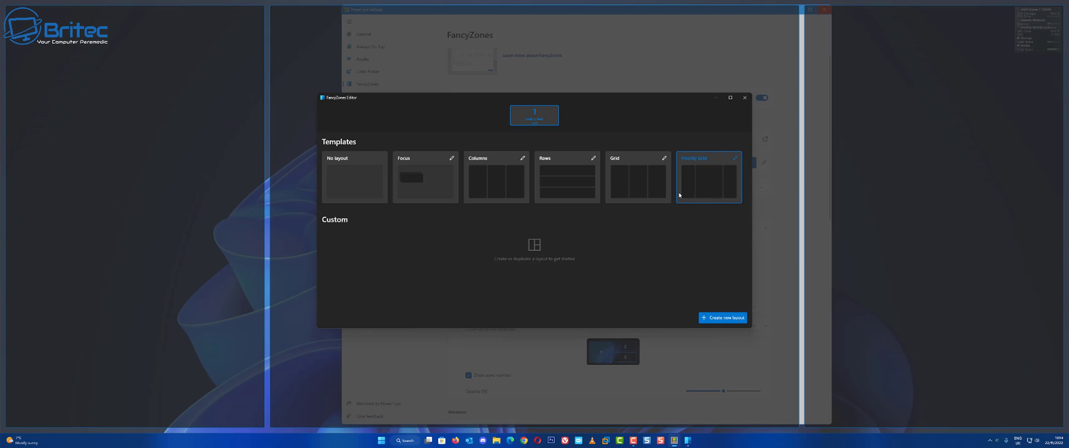
Step: Preview the No layout, Focus, Columns, Rows and Grid templates, and apply the Priority Grid layout
click(352, 178)
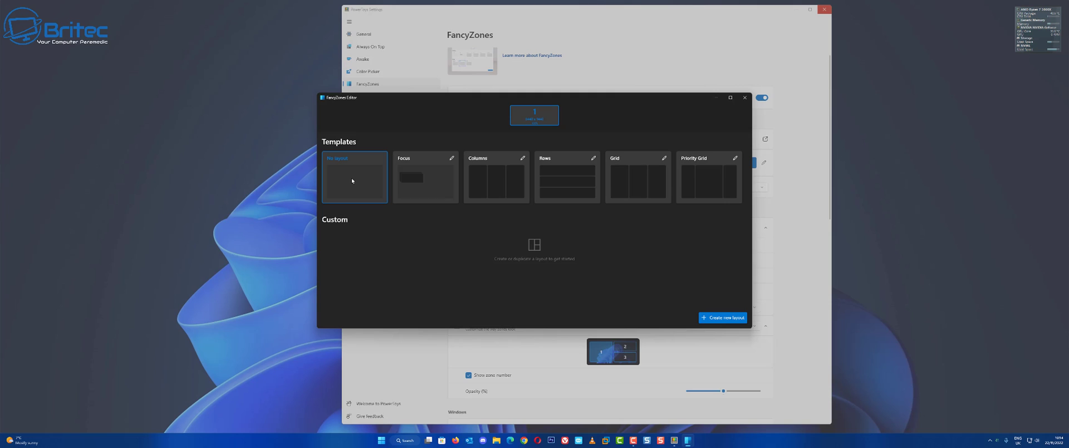
click(419, 183)
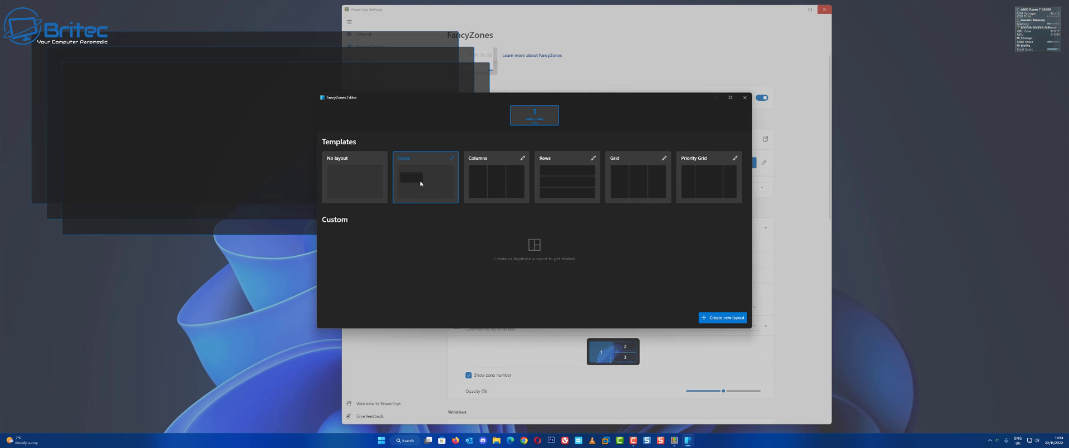
click(479, 185)
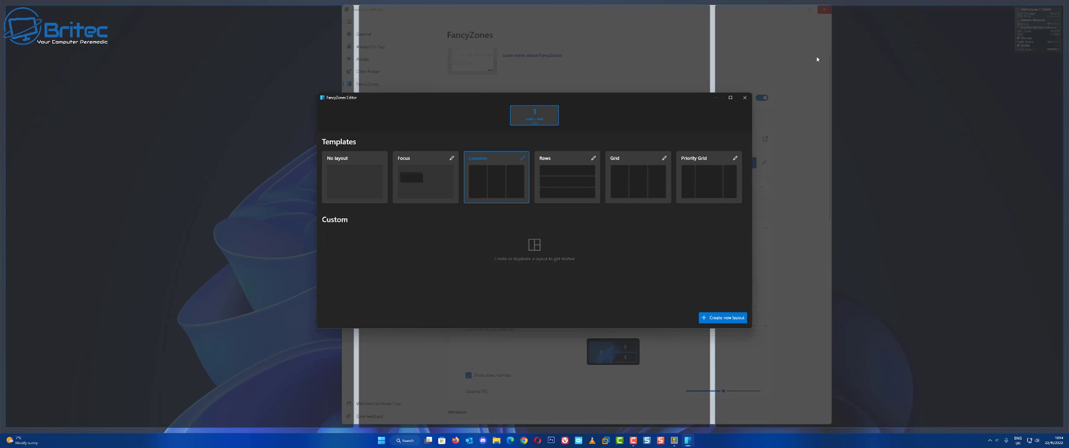
click(572, 182)
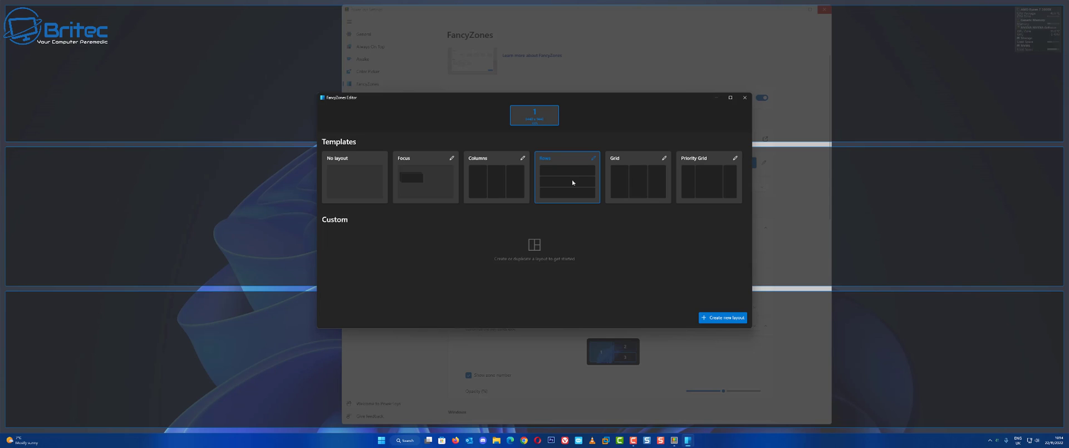
click(633, 182)
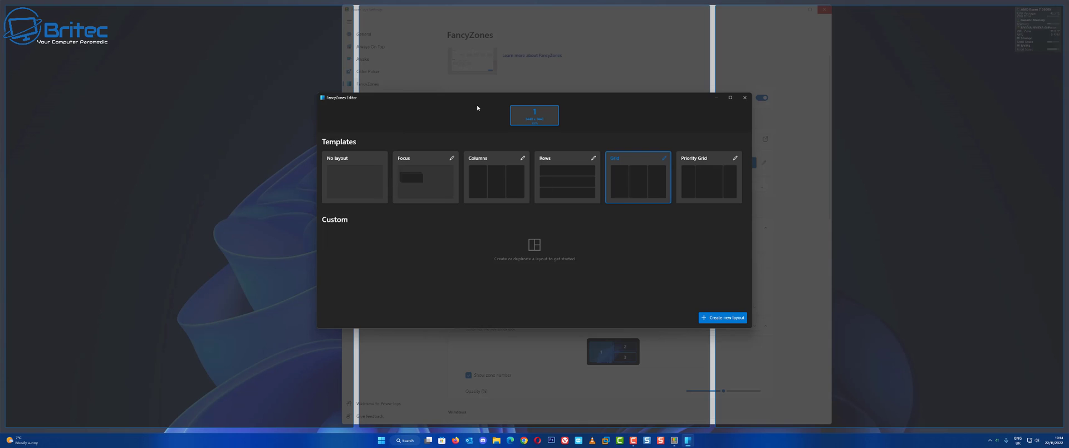
click(724, 183)
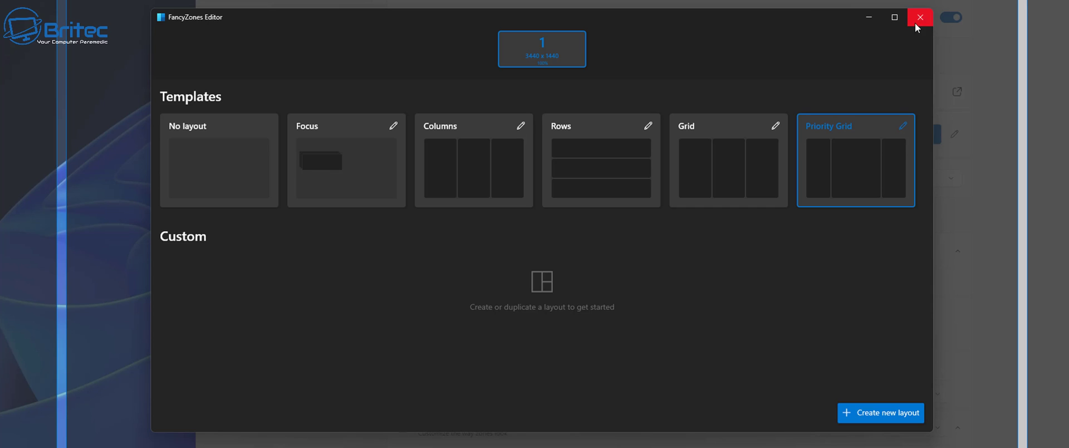
Step: Edit the Priority Grid template to use 2 px of space around zones and save it
click(903, 127)
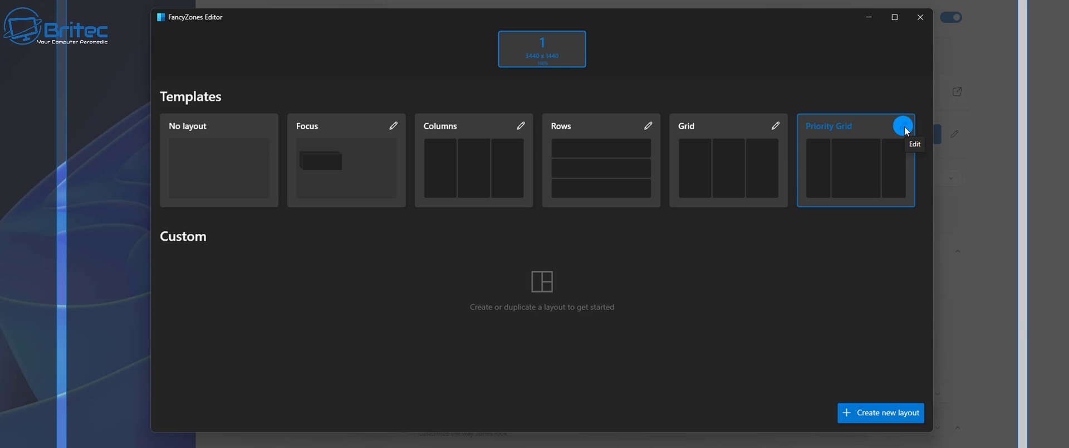
click(903, 126)
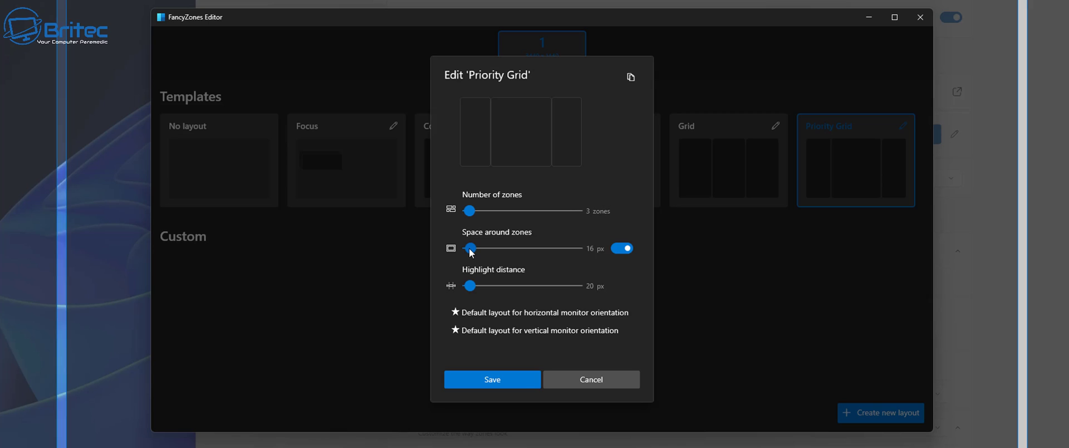
drag(470, 250, 469, 255)
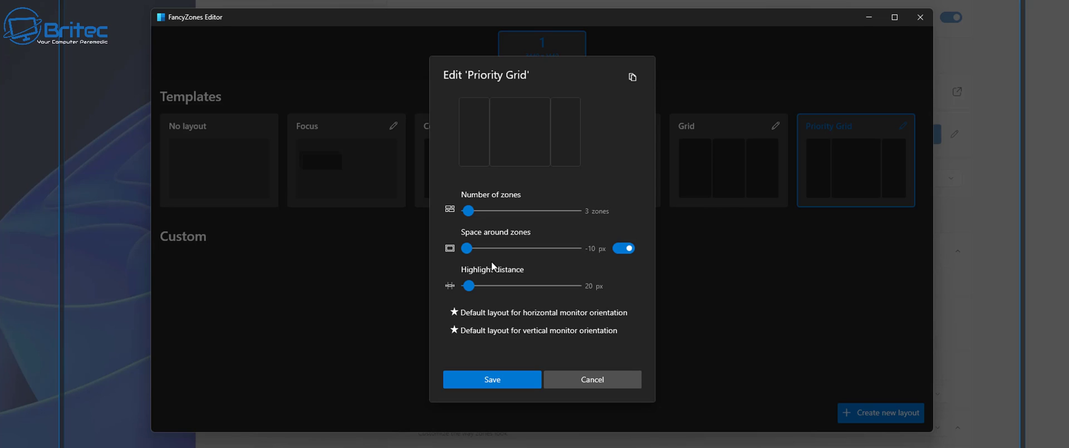
drag(469, 249, 471, 253)
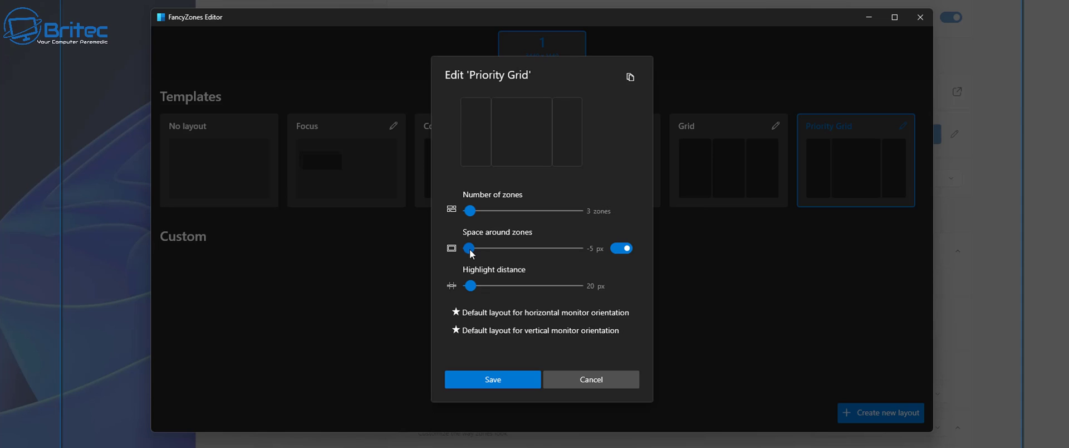
drag(471, 253, 471, 250)
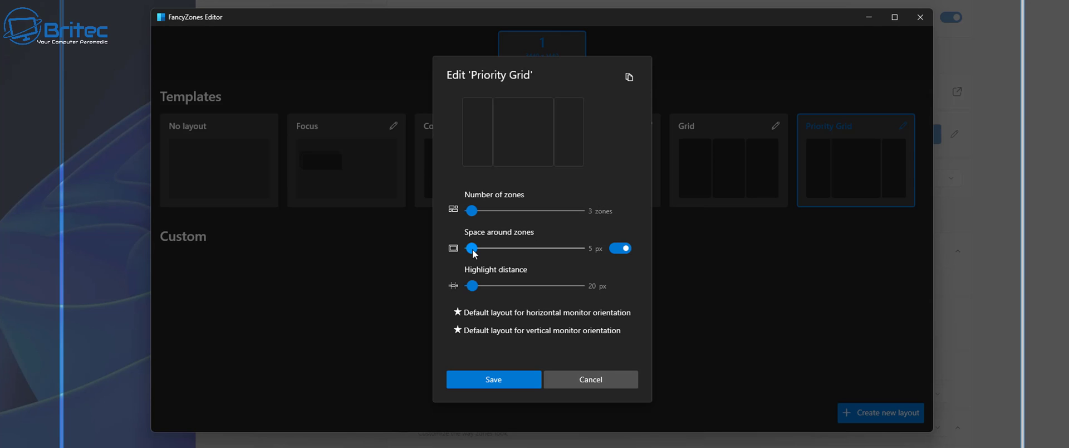
key(Left)
key(Left)
key(Left)
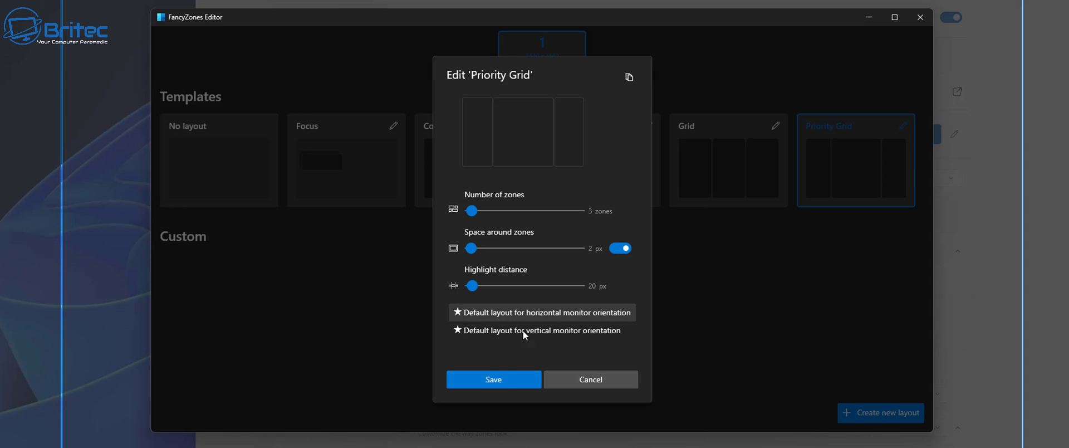
click(502, 379)
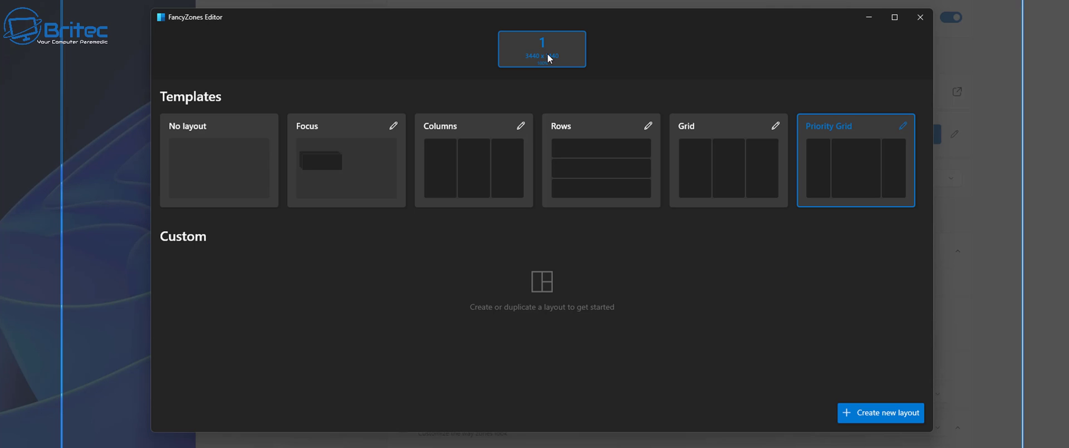
Step: Close the layout editor, reopening it once to check the zones of the Priority Grid layout
key(Escape)
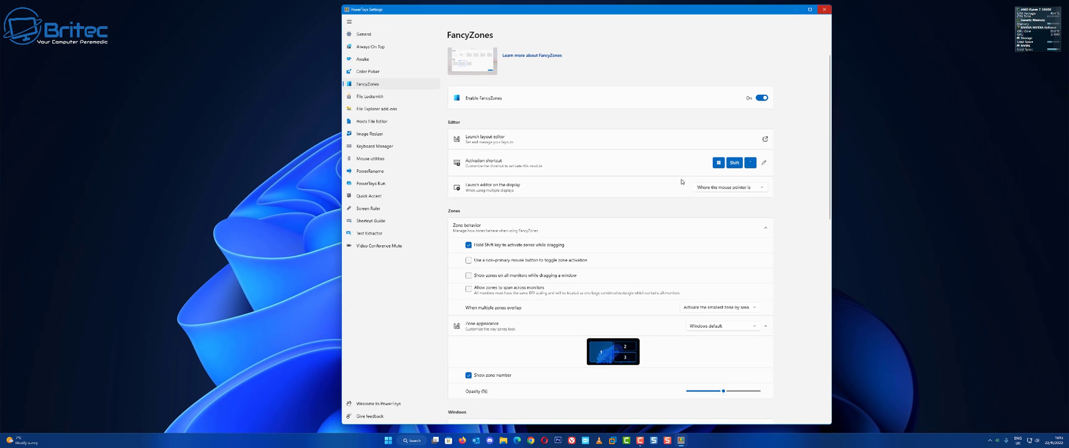
click(699, 143)
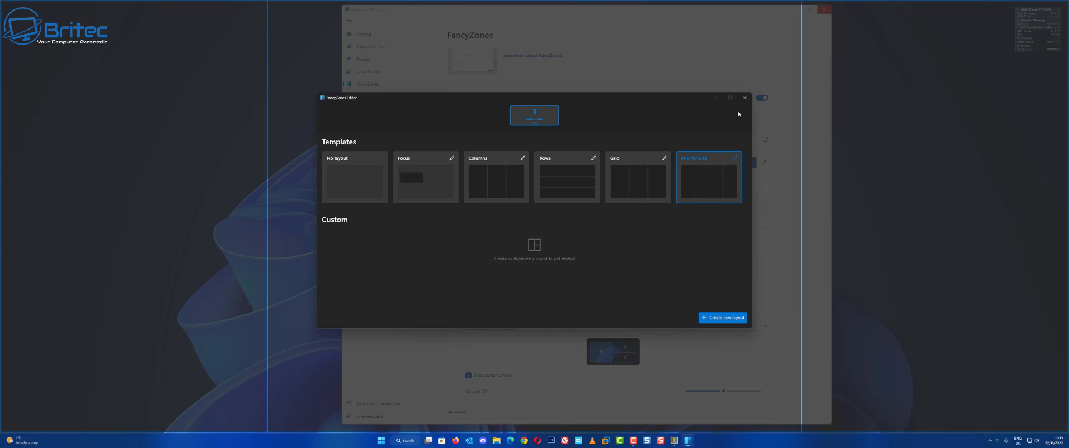
click(746, 100)
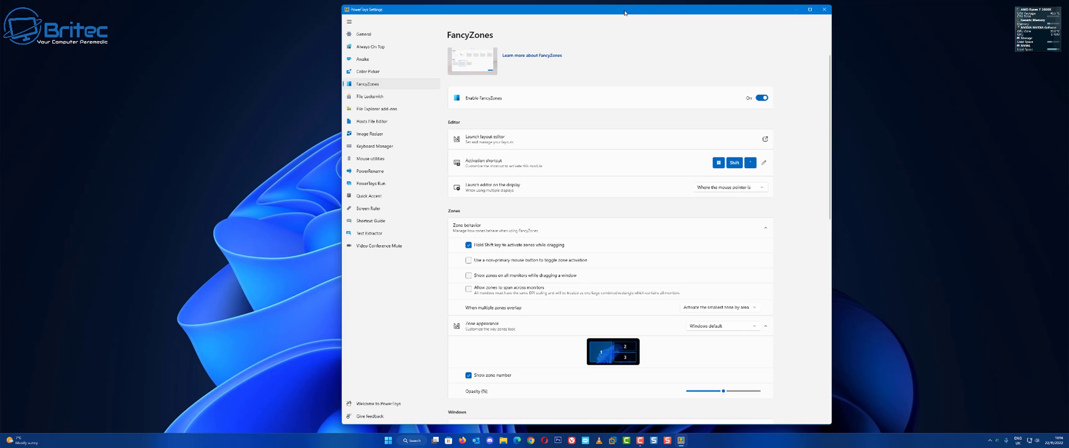
Step: Snap the PowerToys Settings window into the left zone and a new Camtasia project window into the middle zone
drag(624, 13, 236, 24)
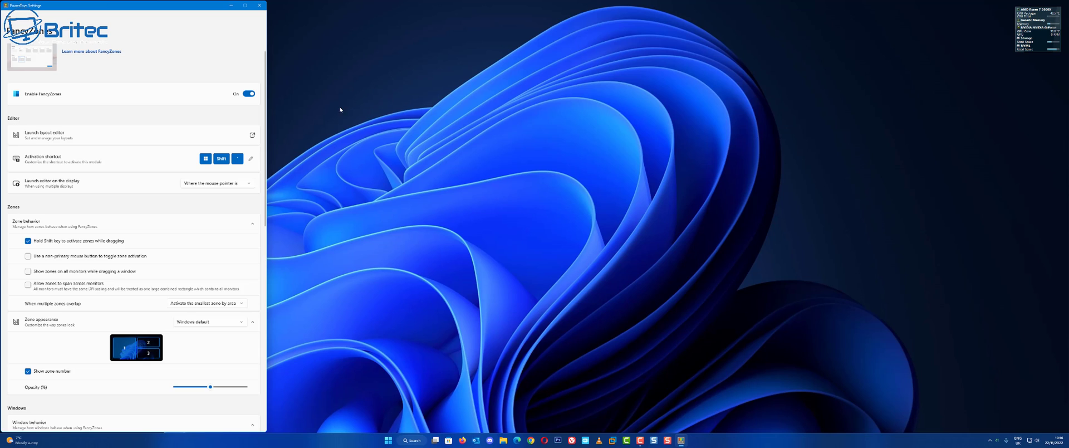
click(625, 440)
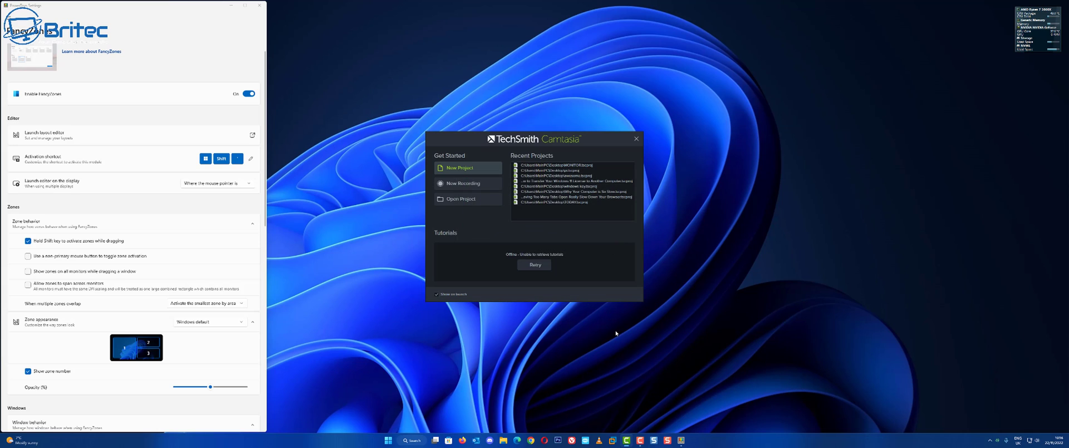
click(481, 166)
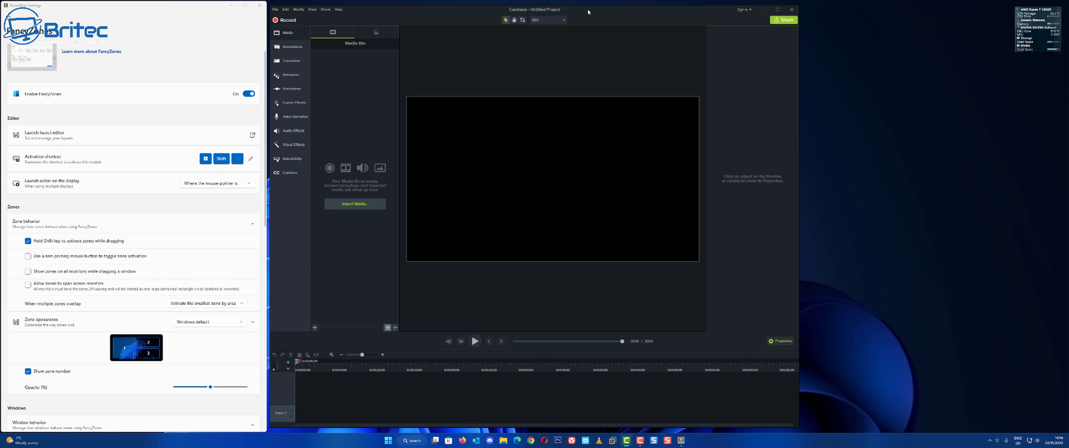
drag(591, 12, 580, 15)
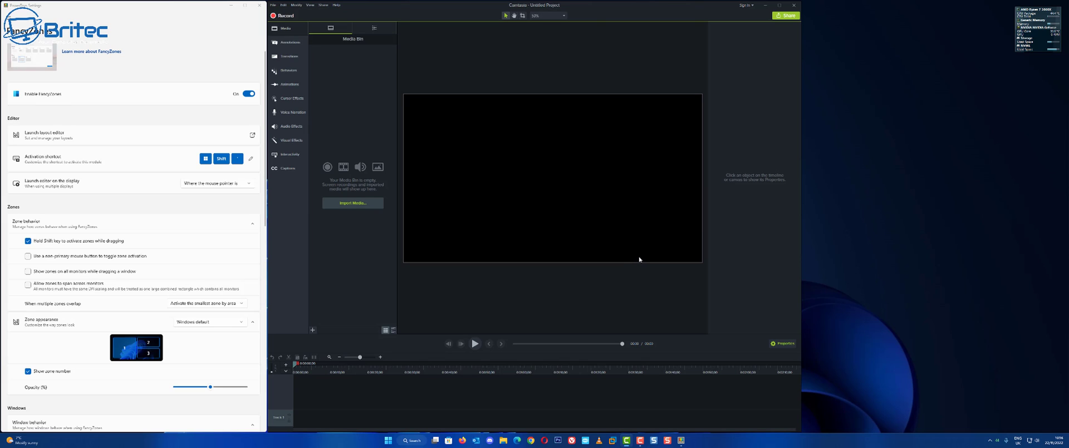
Step: Open Chrome and snap its window into the free right-hand zone
click(530, 440)
drag(727, 15, 1013, 19)
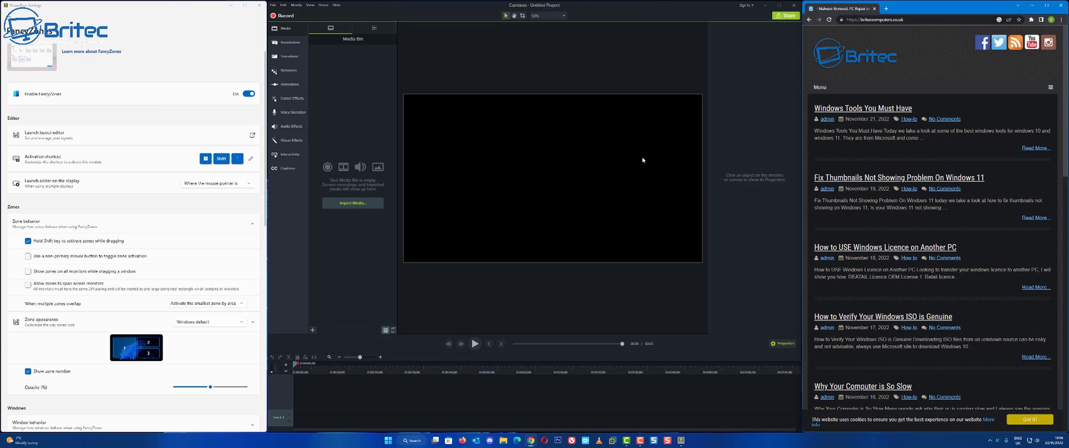
Step: Look through the posts on the web page in the right zone and the FancyZones settings in the left zone
scroll(957, 177, down, 5)
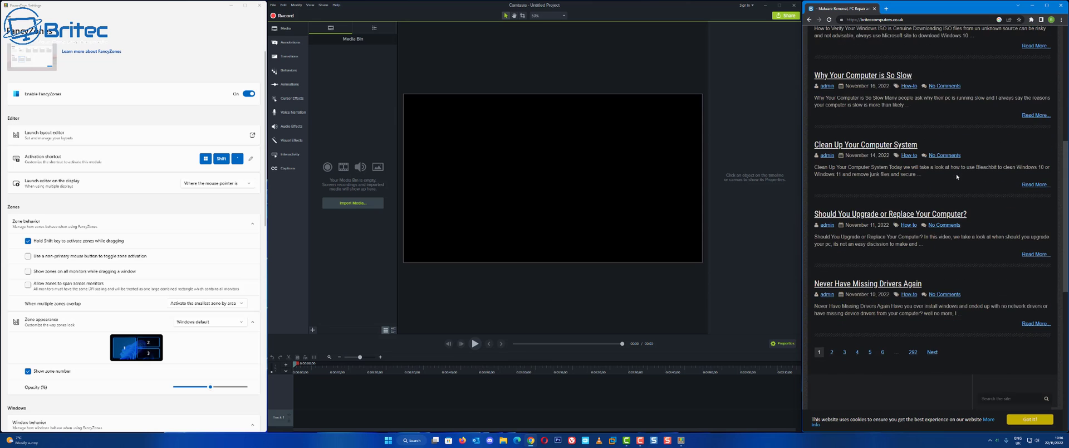
scroll(956, 177, down, 1)
scroll(956, 176, up, 5)
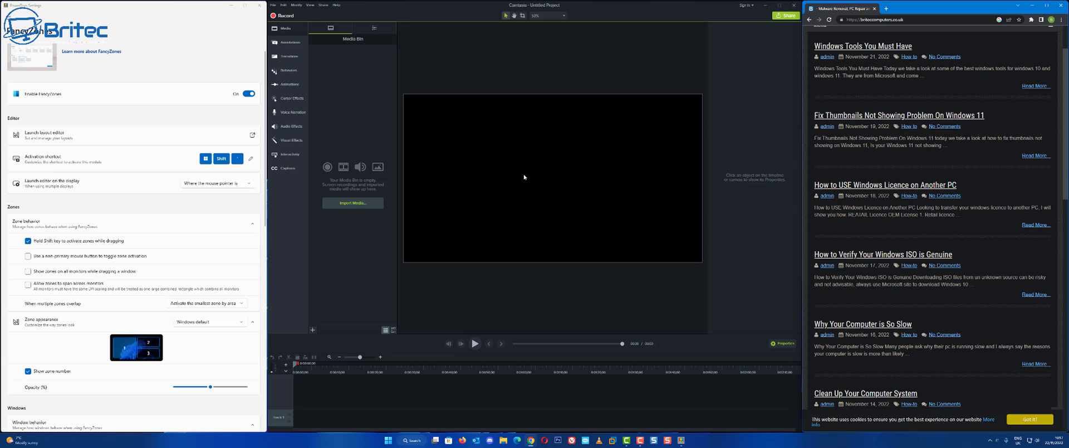
scroll(148, 206, down, 8)
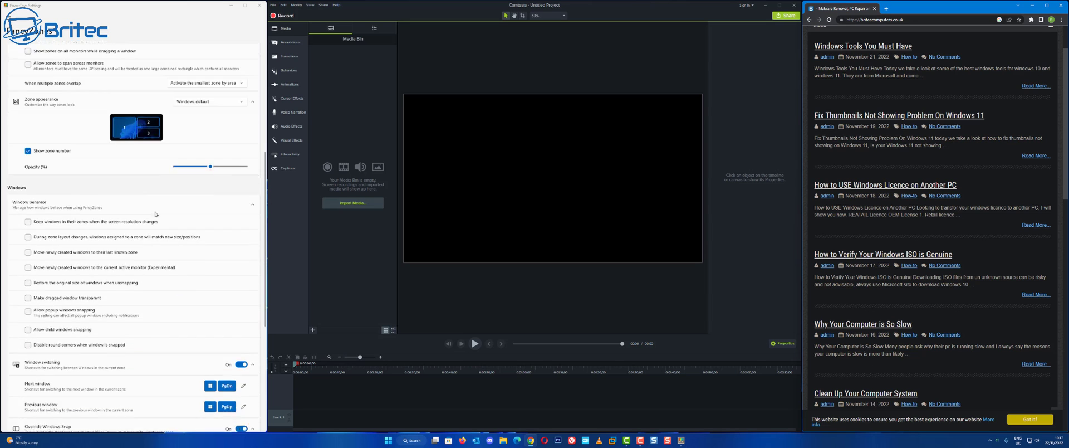
scroll(154, 215, up, 10)
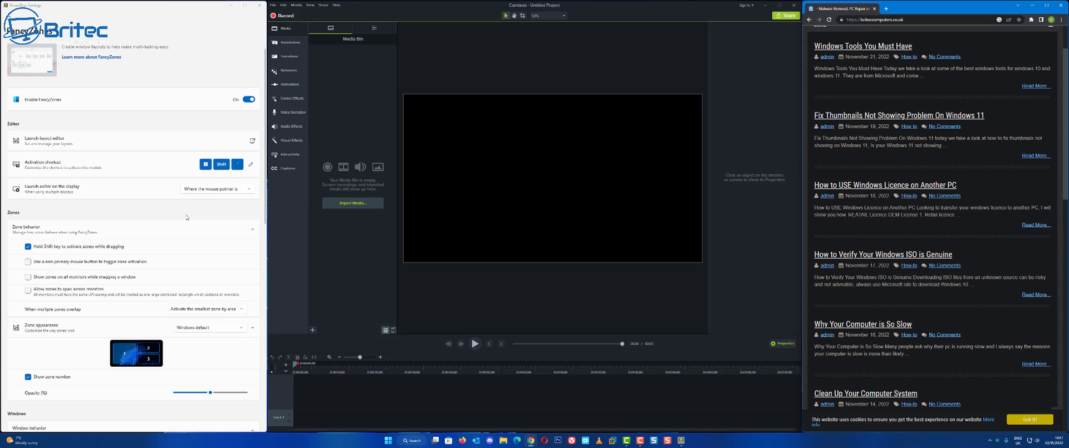
scroll(175, 216, down, 3)
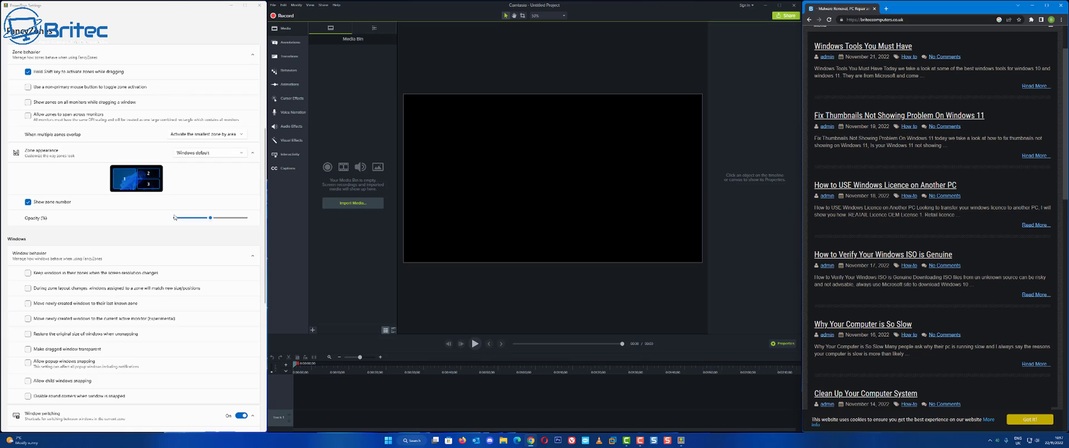
scroll(174, 217, up, 3)
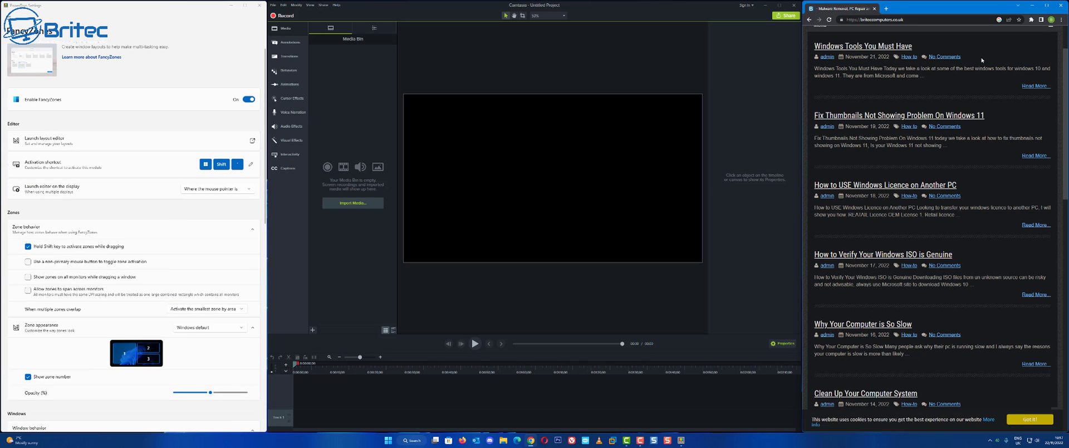
Step: Close the Chrome window, and maximize and restore Camtasia, snapping it back into the middle zone
click(1060, 8)
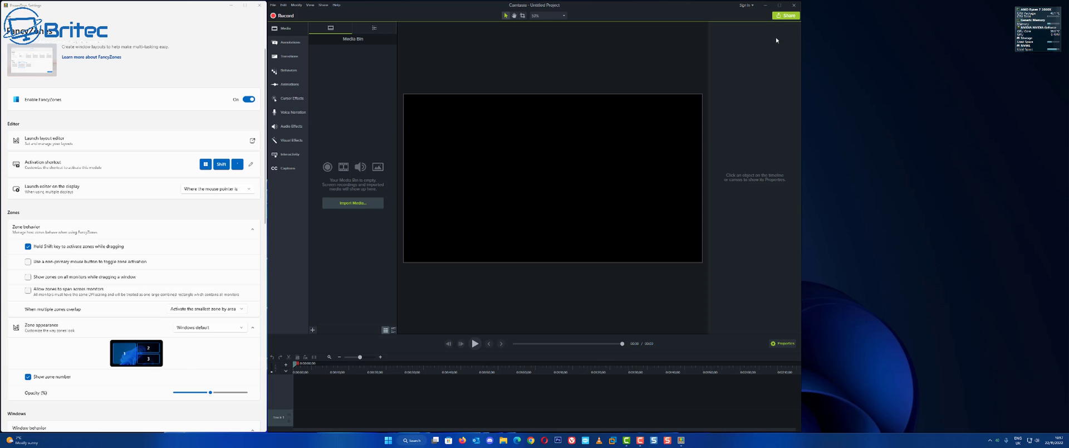
click(781, 6)
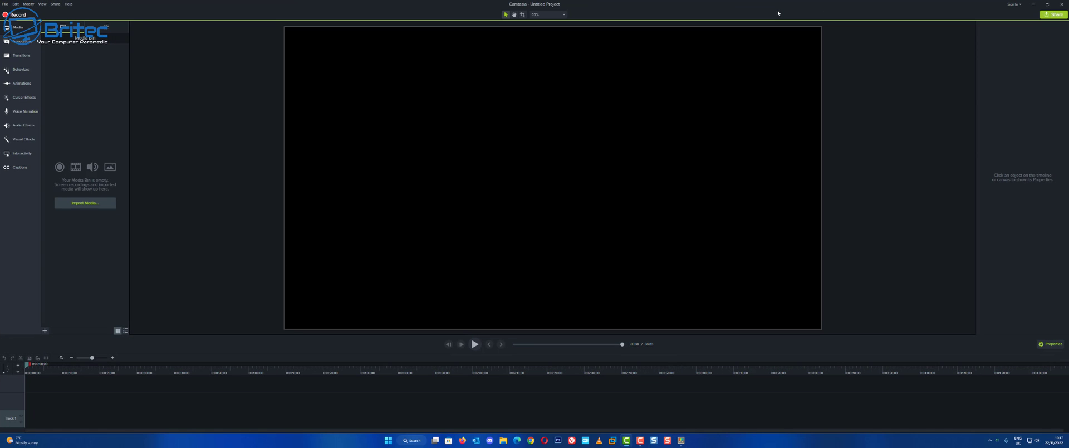
key(super+Left)
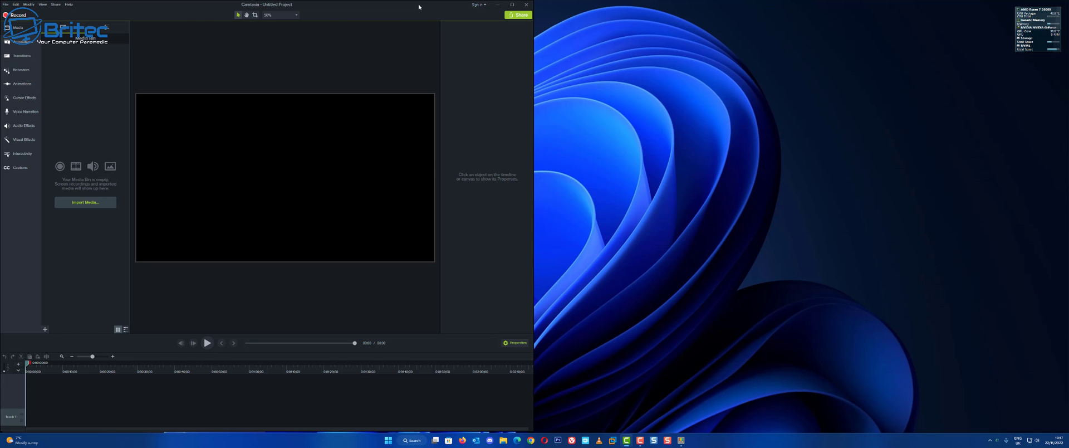
drag(419, 7, 690, 25)
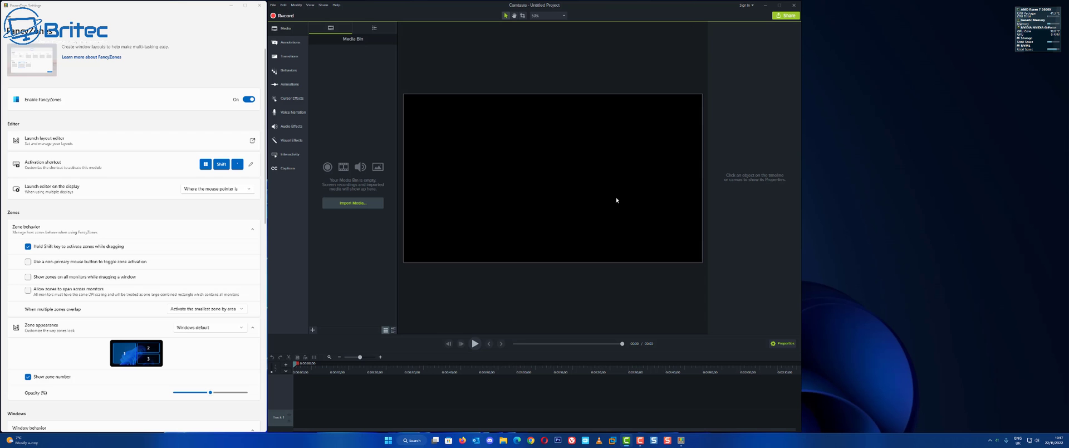
Step: Open Discord and snap its window into the free right-hand zone
click(490, 441)
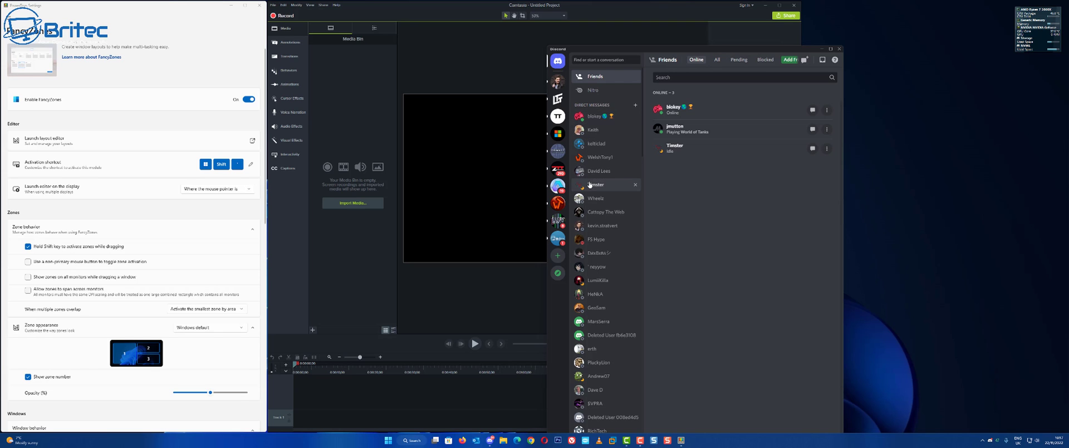
drag(672, 51, 924, 50)
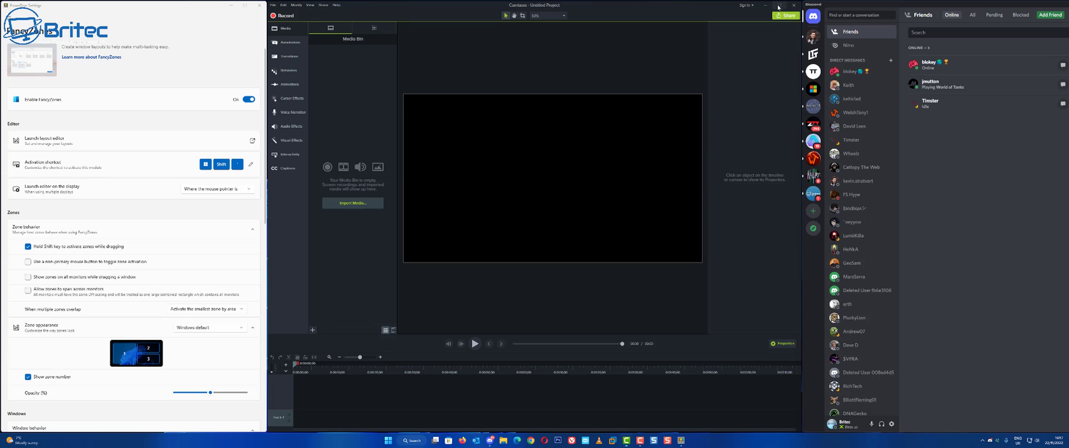
Step: Maximize Camtasia and snap it back into the middle zone, and maximize and restore the PowerToys Settings window
click(780, 5)
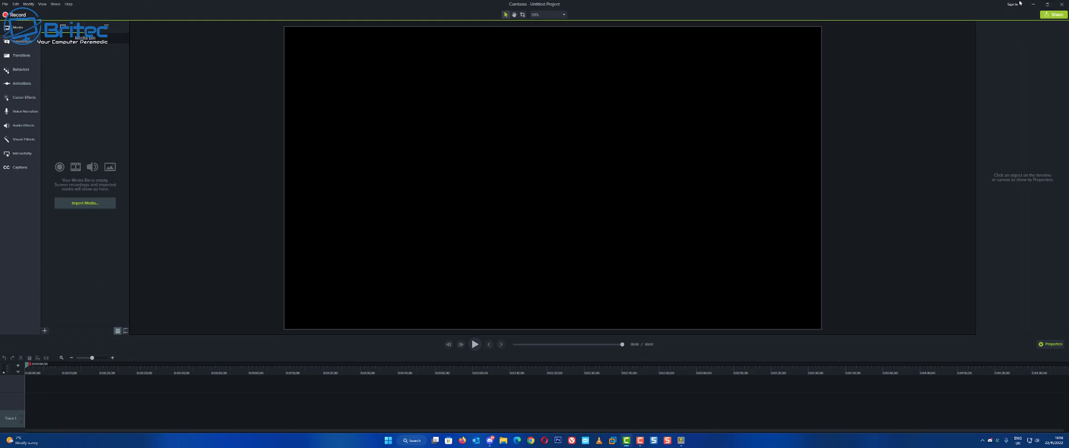
click(1047, 4)
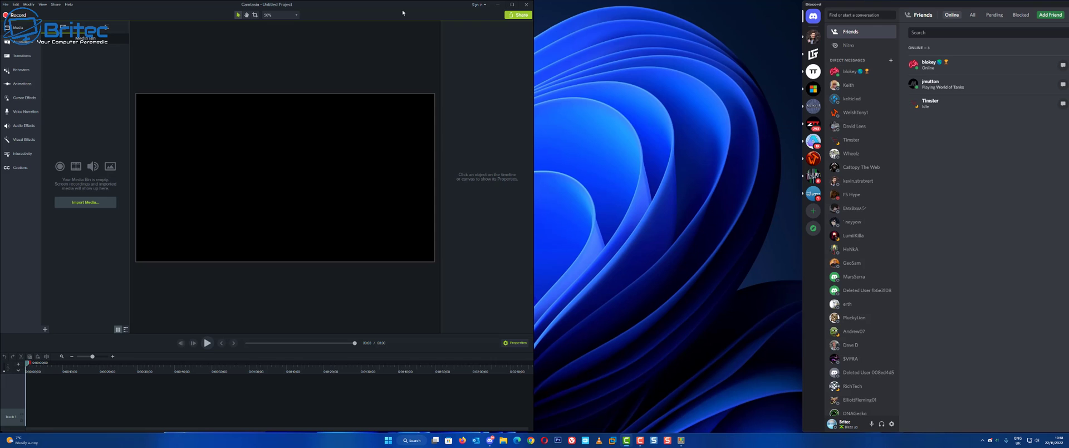
drag(403, 10, 617, 81)
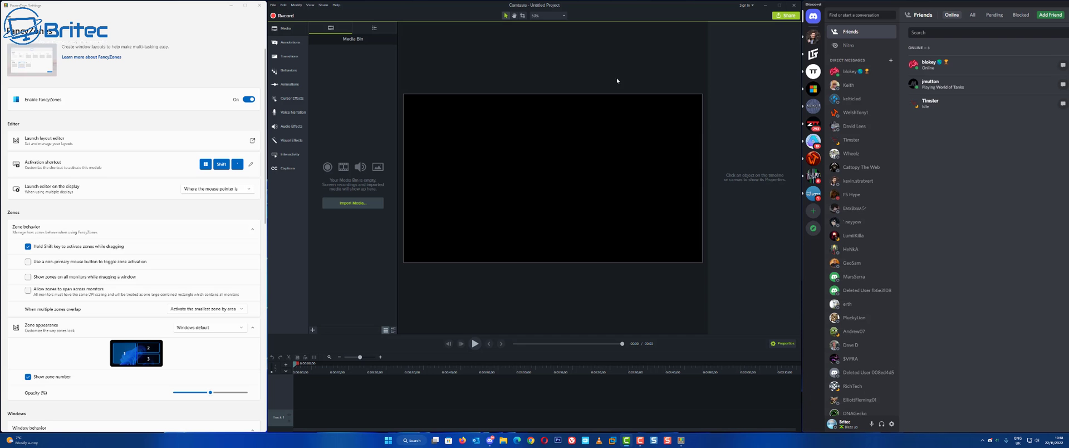
click(244, 5)
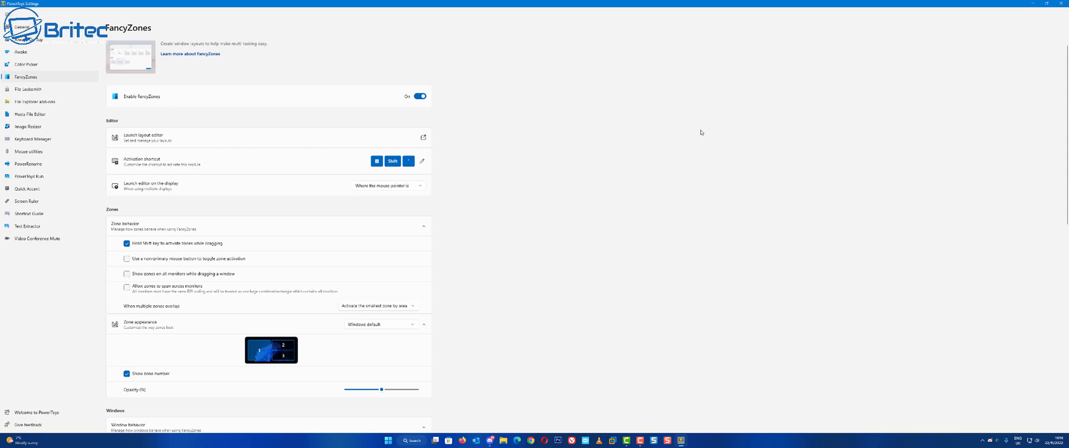
click(1046, 4)
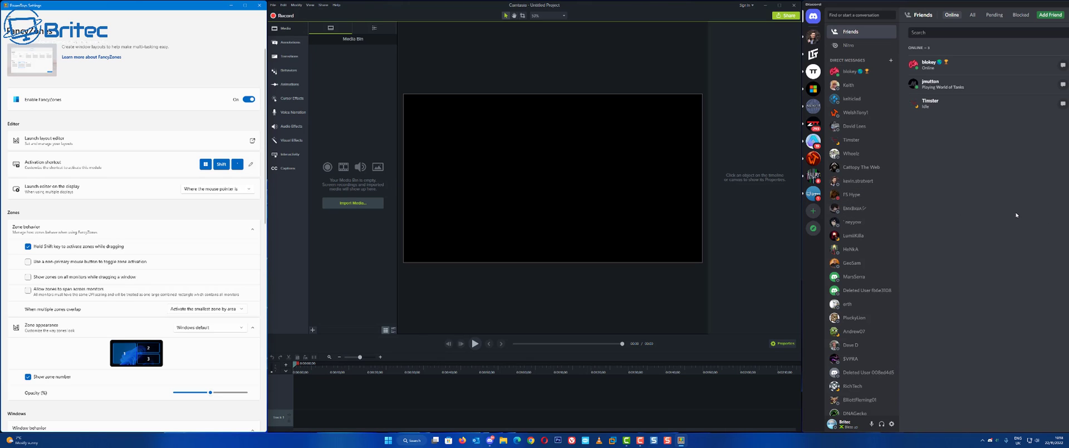
Step: Move the PowerToys Settings window out of the left zone to the middle of the screen and widen it on both sides
click(680, 440)
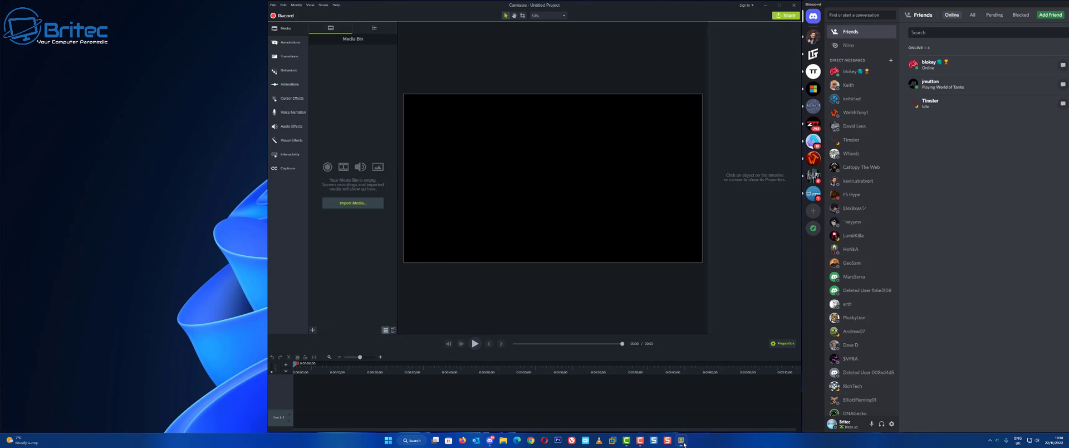
click(681, 440)
drag(201, 16, 618, 54)
double_click(655, 69)
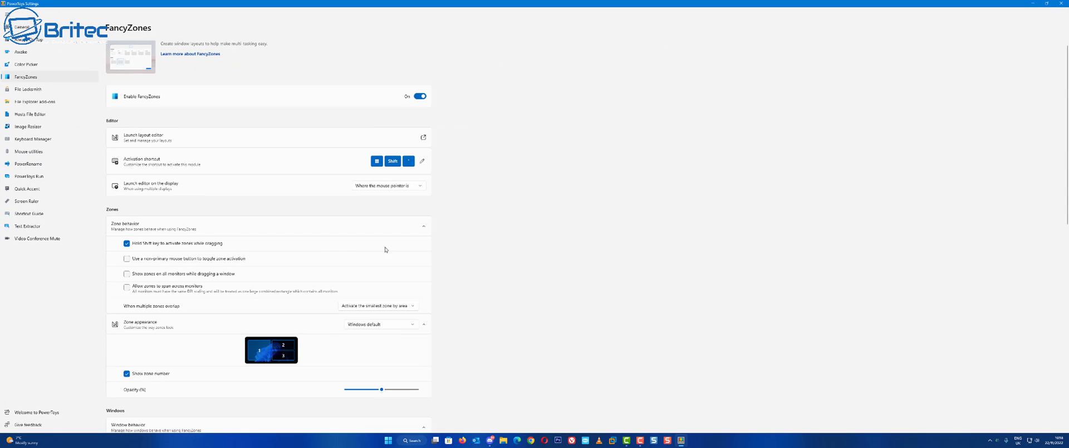
click(1046, 3)
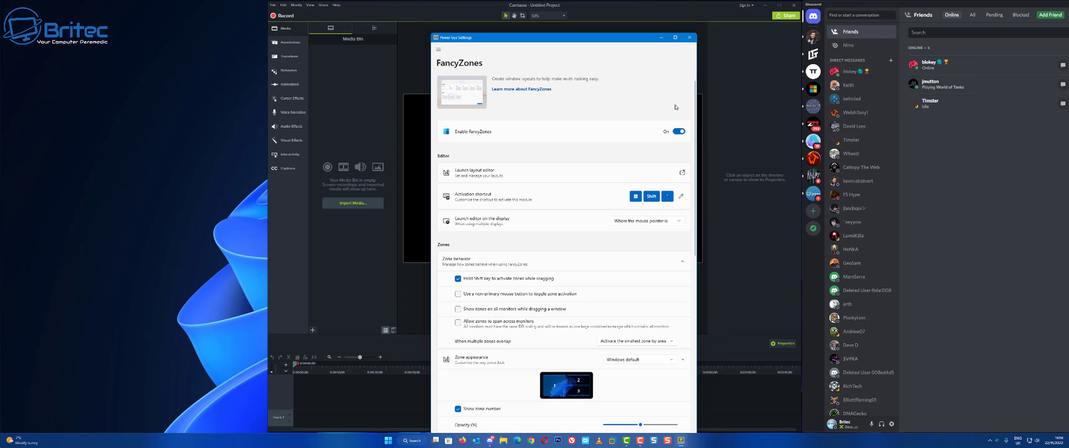
drag(696, 131, 866, 131)
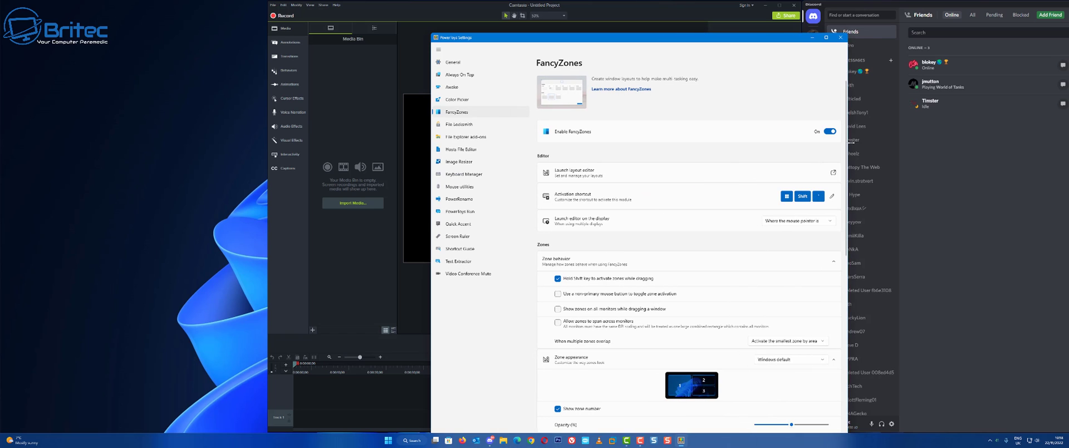
drag(431, 202, 316, 201)
Step: Launch the layout editor and create a new custom layout of type Grid named britec
click(740, 172)
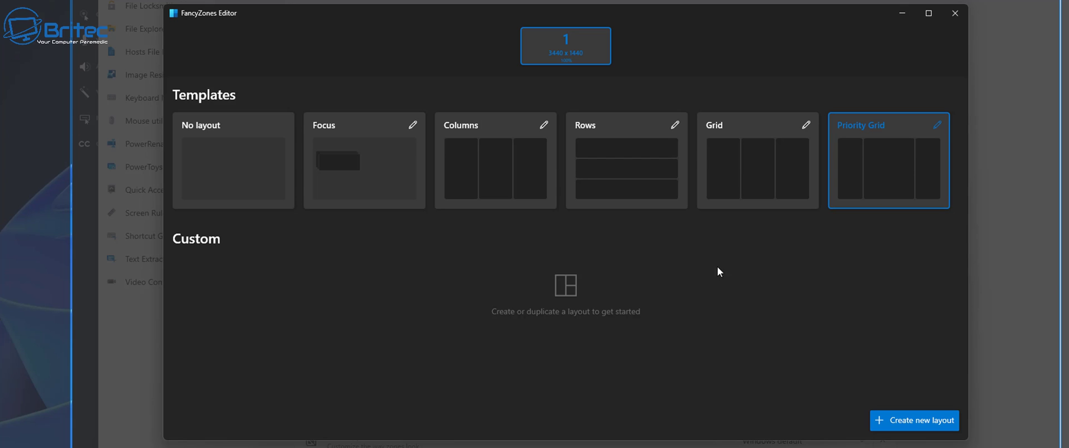
click(921, 421)
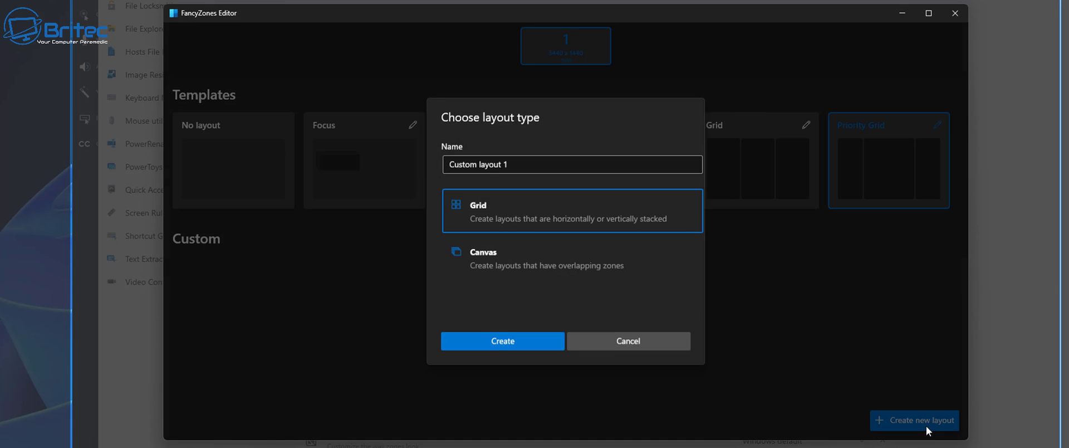
click(524, 165)
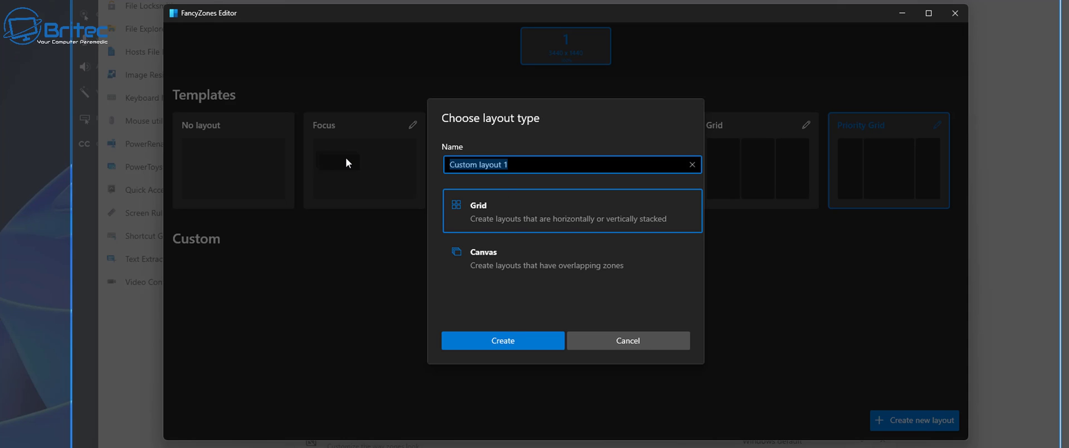
text(britec)
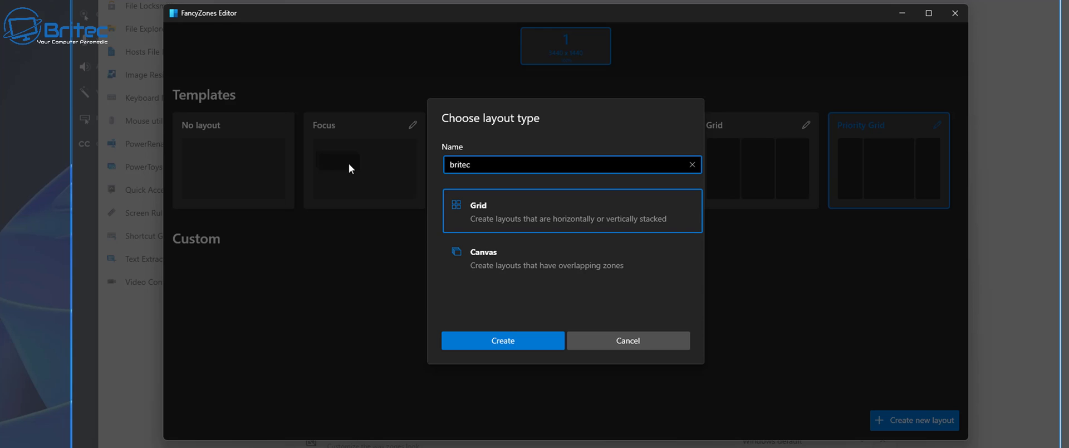
click(534, 217)
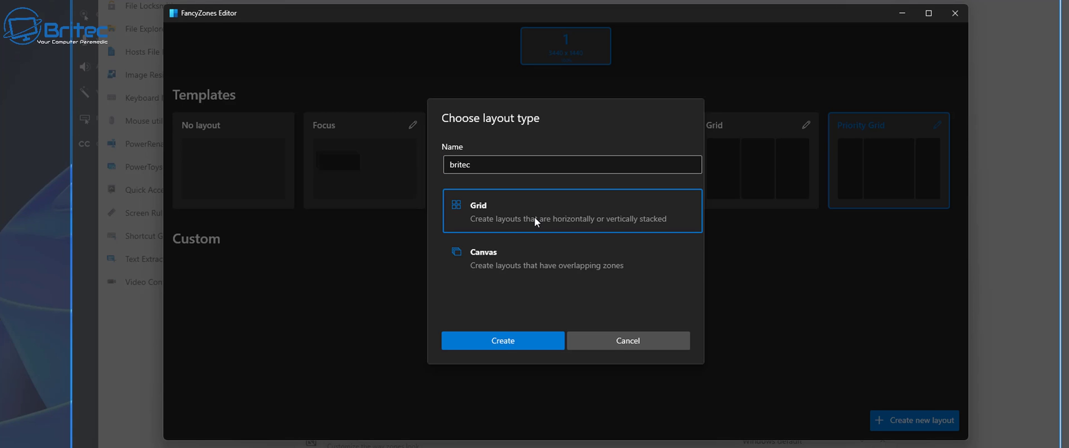
click(503, 340)
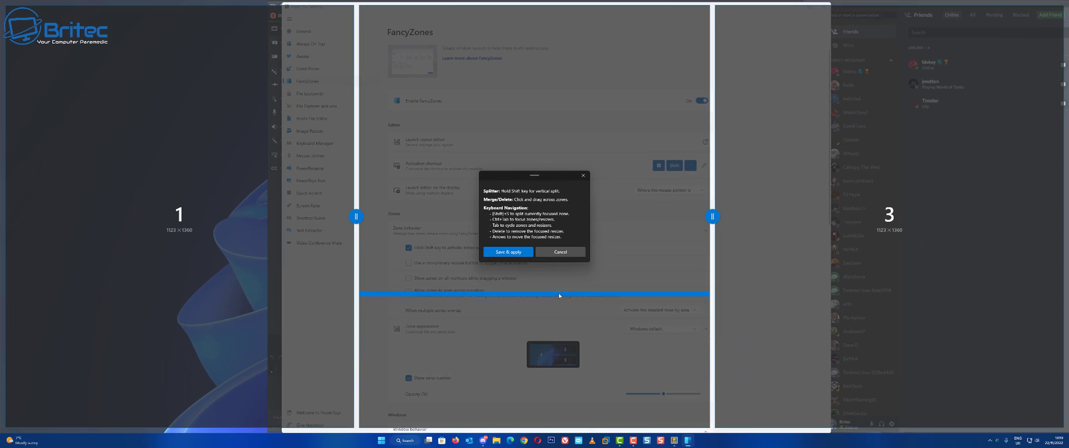
Step: Split zone 3 of the new grid into two stacked zones at about mid-height, save and apply the layout, and close the editor
click(721, 214)
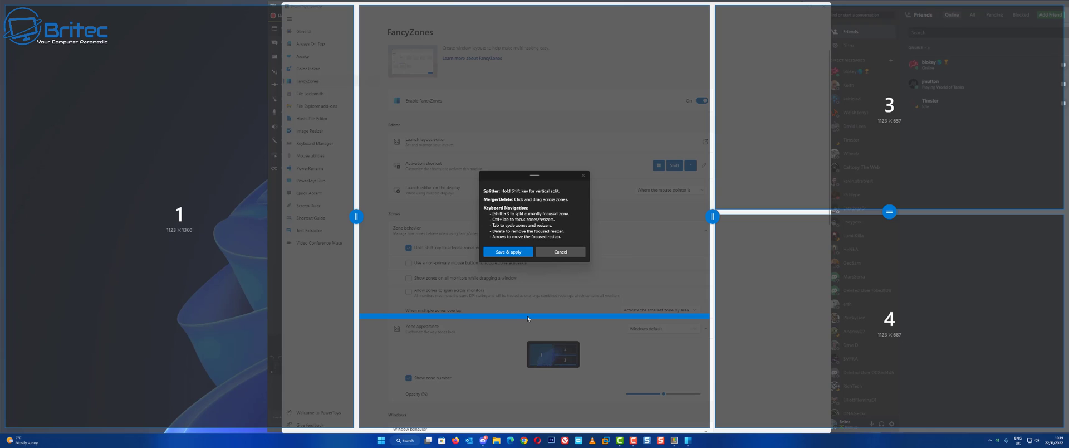
click(506, 254)
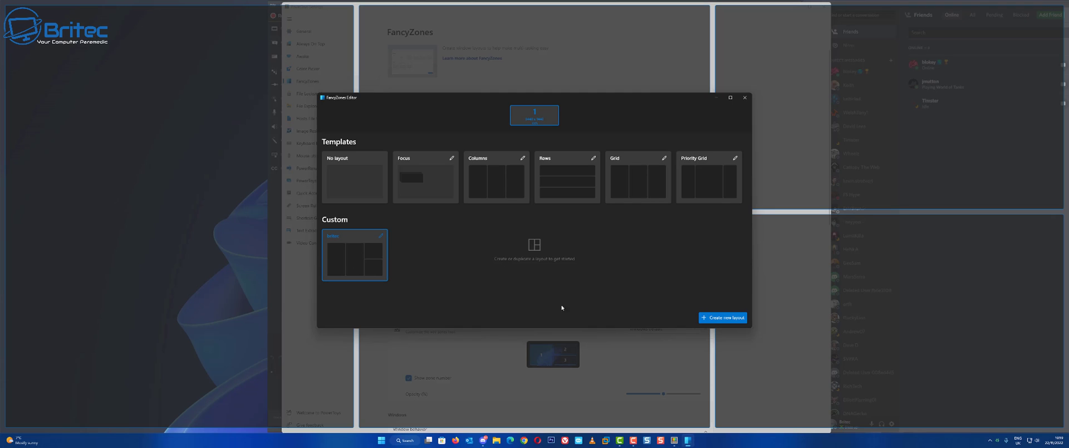
click(745, 98)
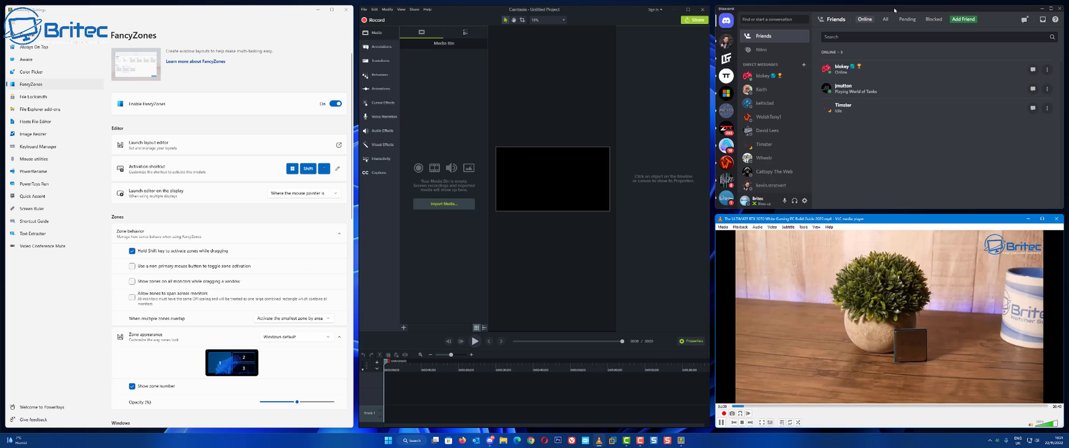
Step: Snap the Discord window into the upper-right zone again, and minimize and restore the PowerToys Settings window
drag(895, 11, 887, 15)
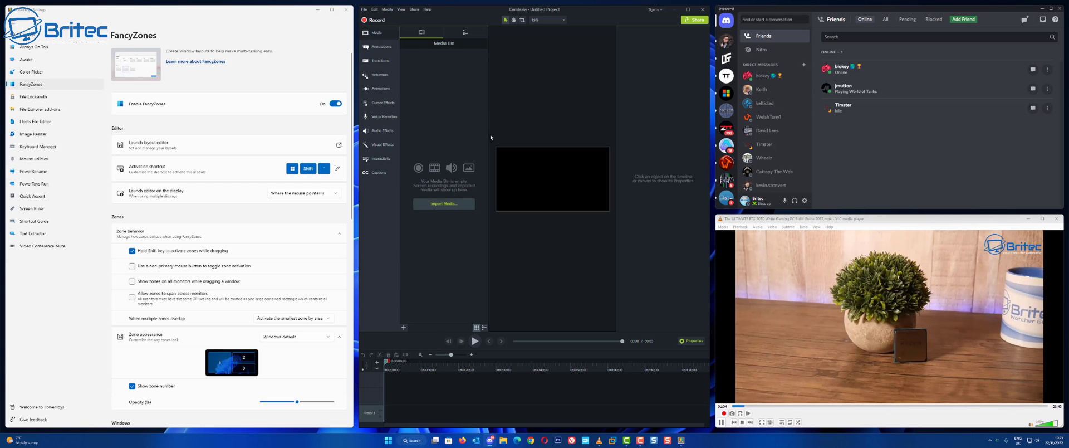
click(682, 441)
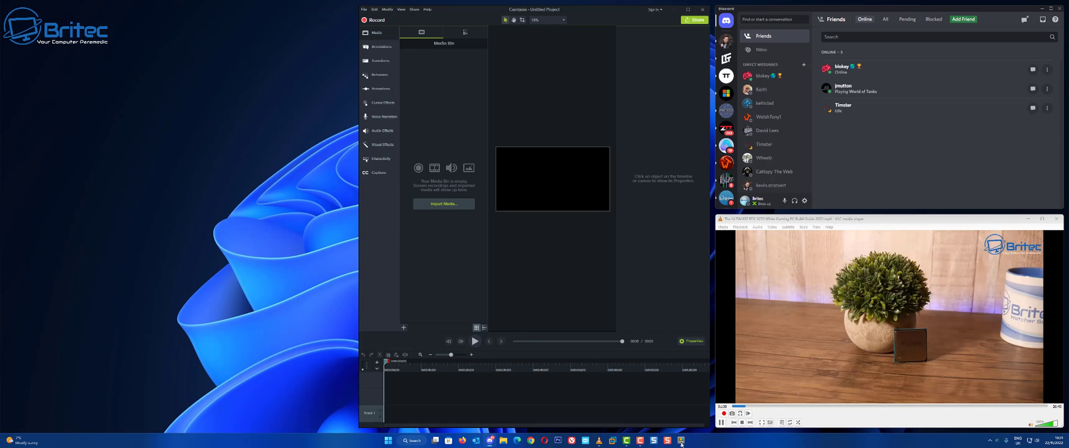
click(681, 441)
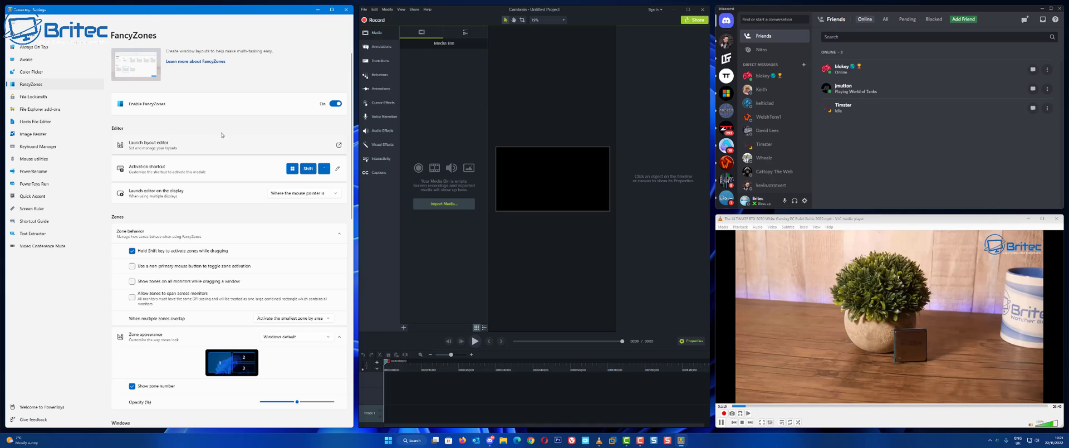
Step: Edit the custom britec layout in the layout editor to reduce the space around zones to 5 px, save it and close the editor
click(201, 140)
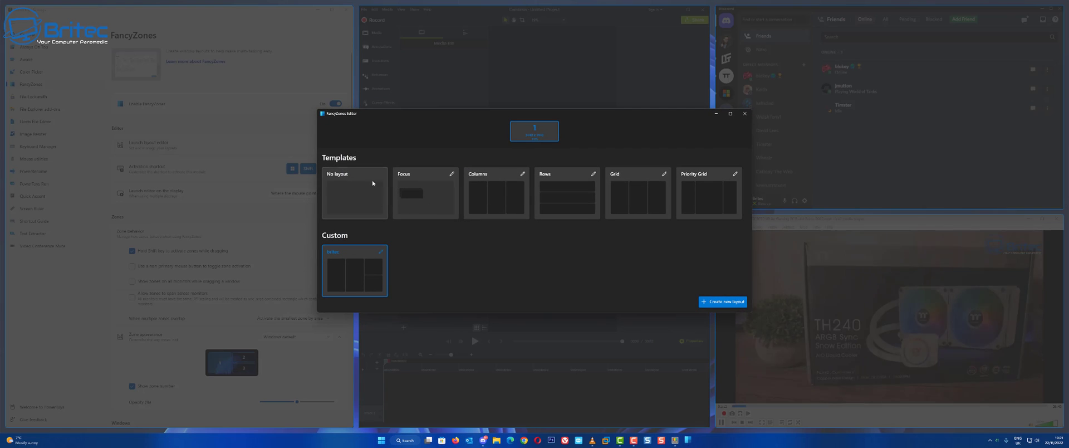
click(381, 252)
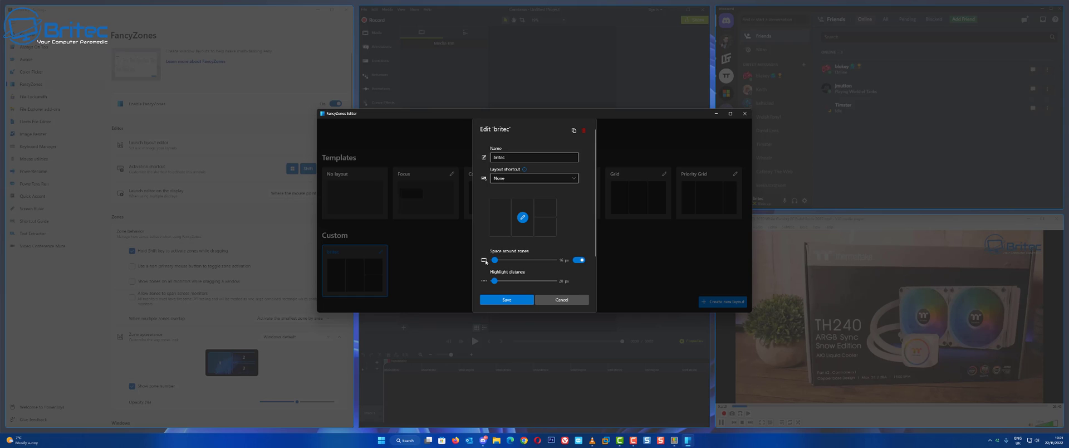
click(495, 260)
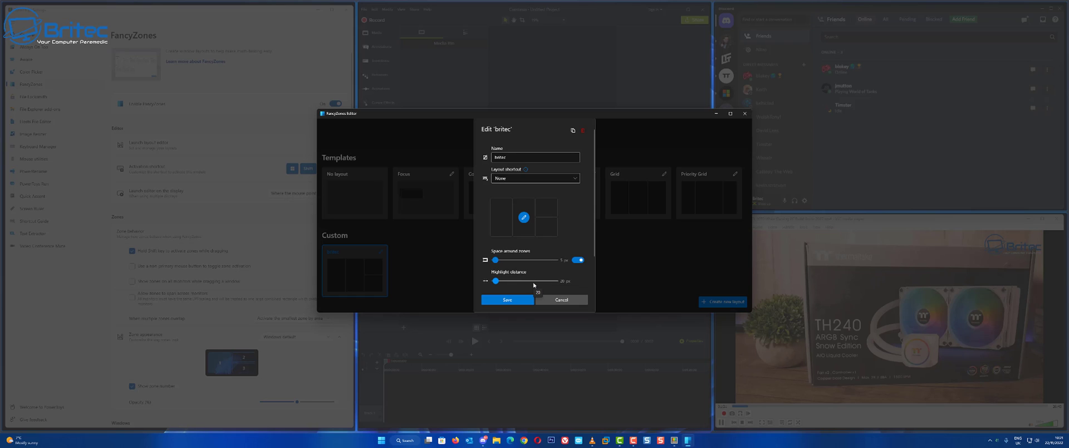
key(Left)
key(Left)
key(Left)
click(523, 300)
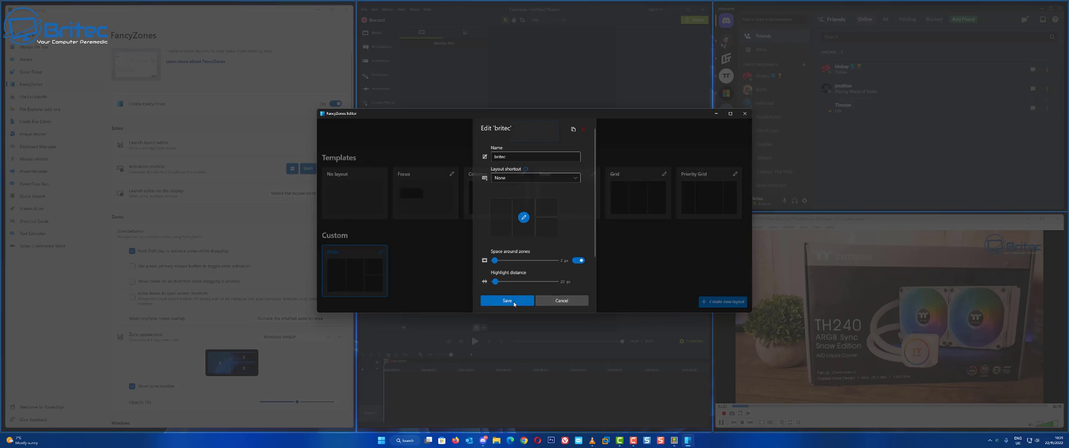
click(746, 114)
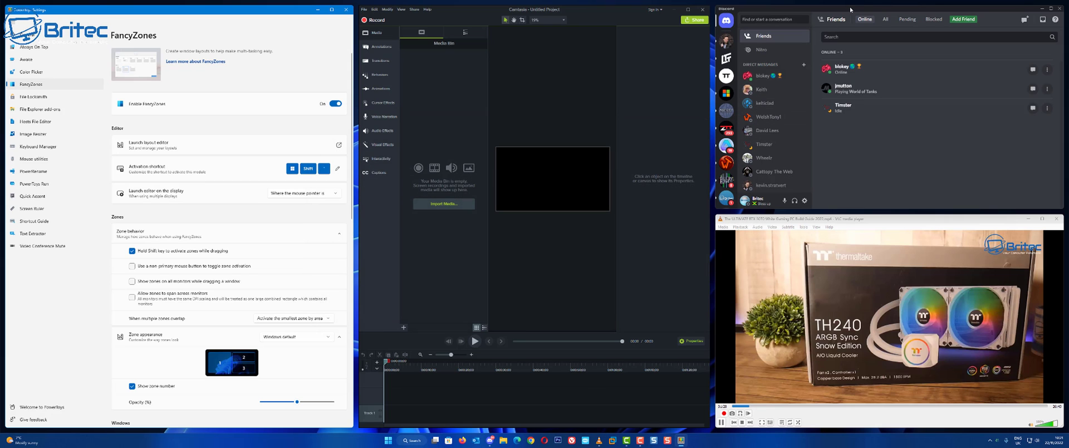
Step: Snap the Discord, VLC, Camtasia and PowerToys Settings windows into their current zones again so they adopt the narrower spacing
drag(850, 10, 840, 16)
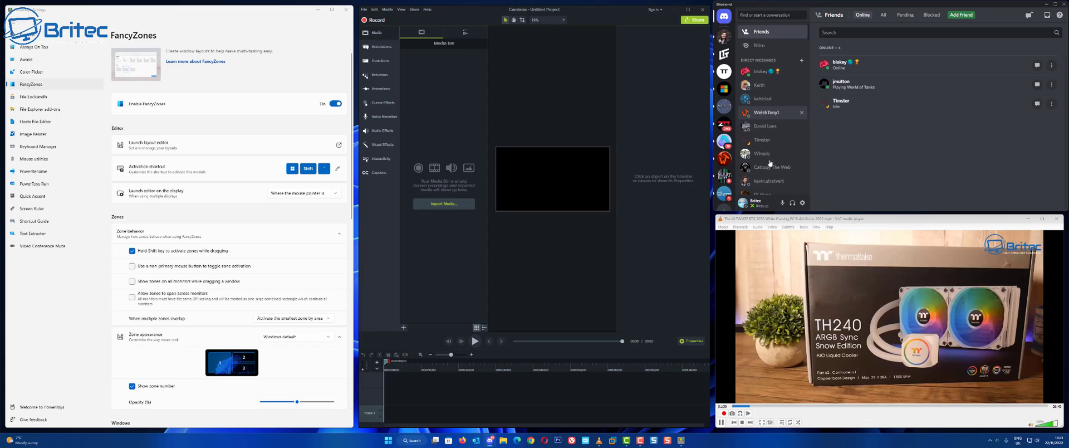
drag(829, 224, 823, 222)
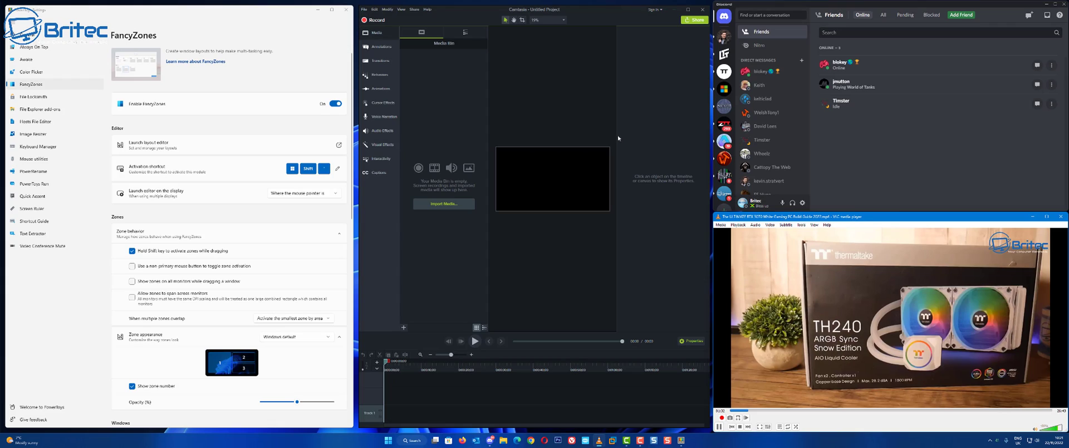
drag(605, 11, 385, 49)
drag(269, 11, 258, 23)
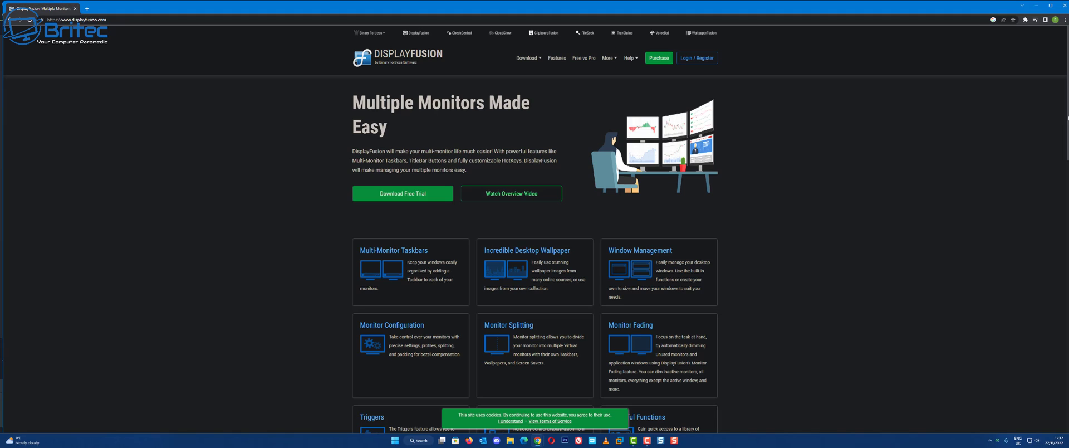
Step: On the DisplayFusion website in the browser, check the purchase options and return to the home page to review the feature overview
click(654, 61)
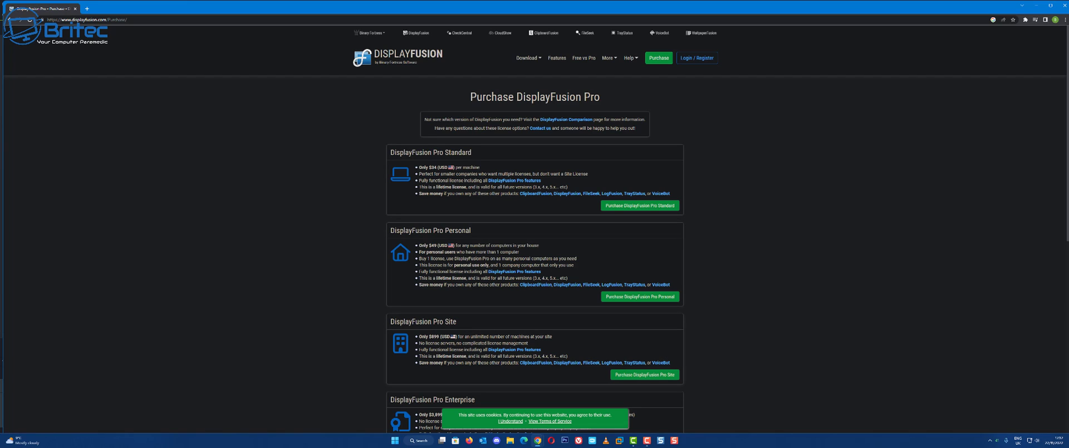
click(11, 21)
scroll(663, 237, down, 2)
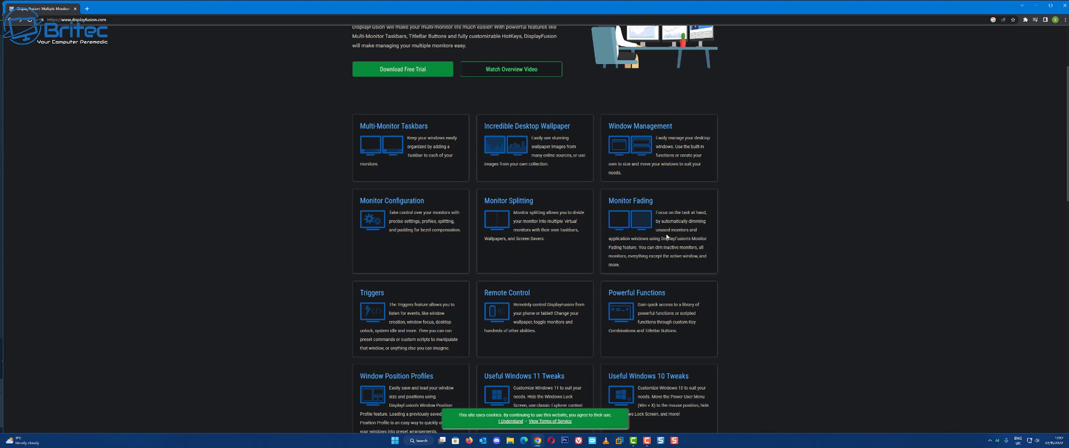
scroll(662, 237, down, 1)
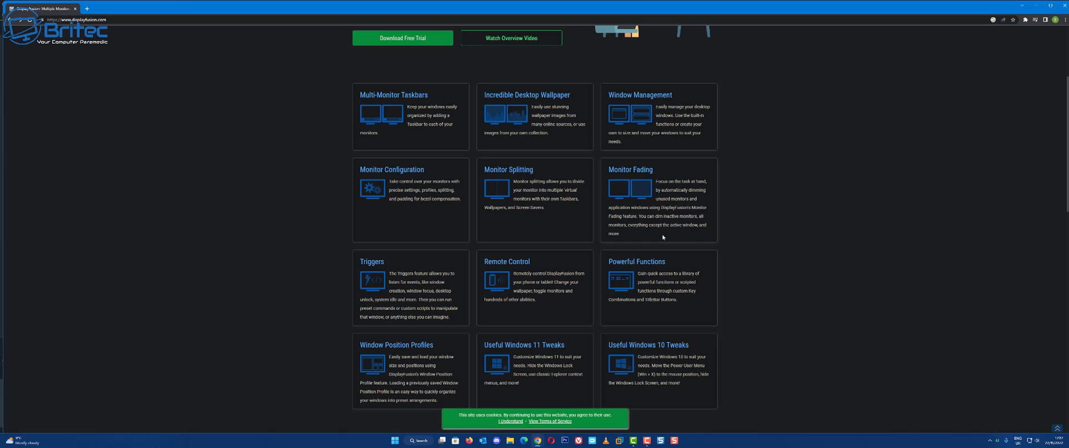